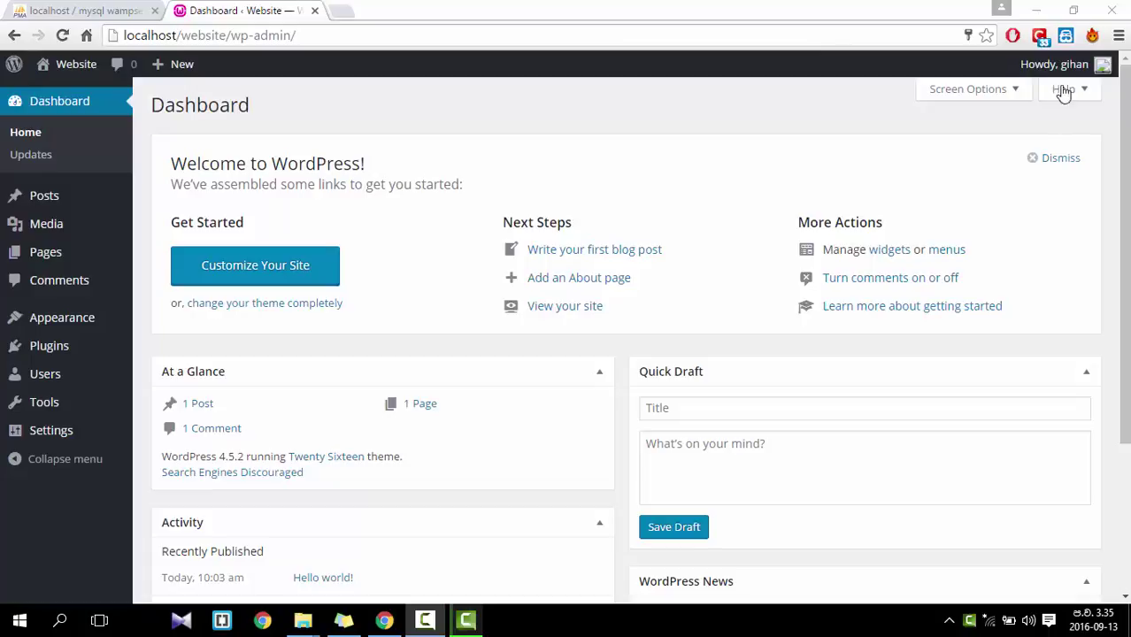
Log out of the admin account and go by way of the lost-password page to the public website
{"action": "mouse_move", "coordinate": [1069, 74]}
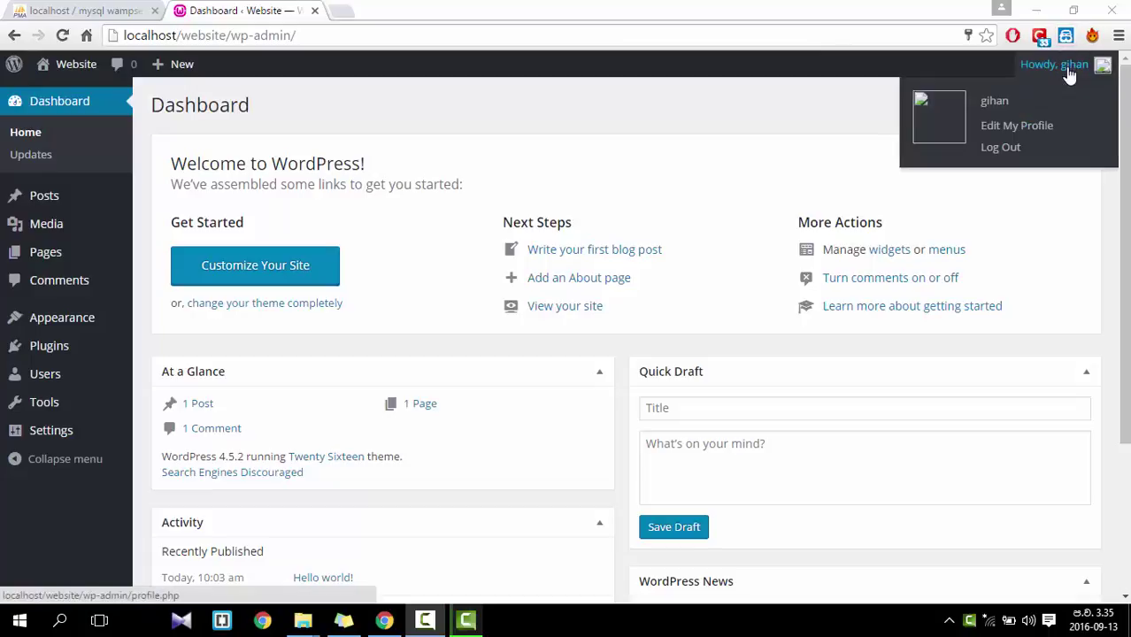
{"action": "left_click", "coordinate": [1000, 147]}
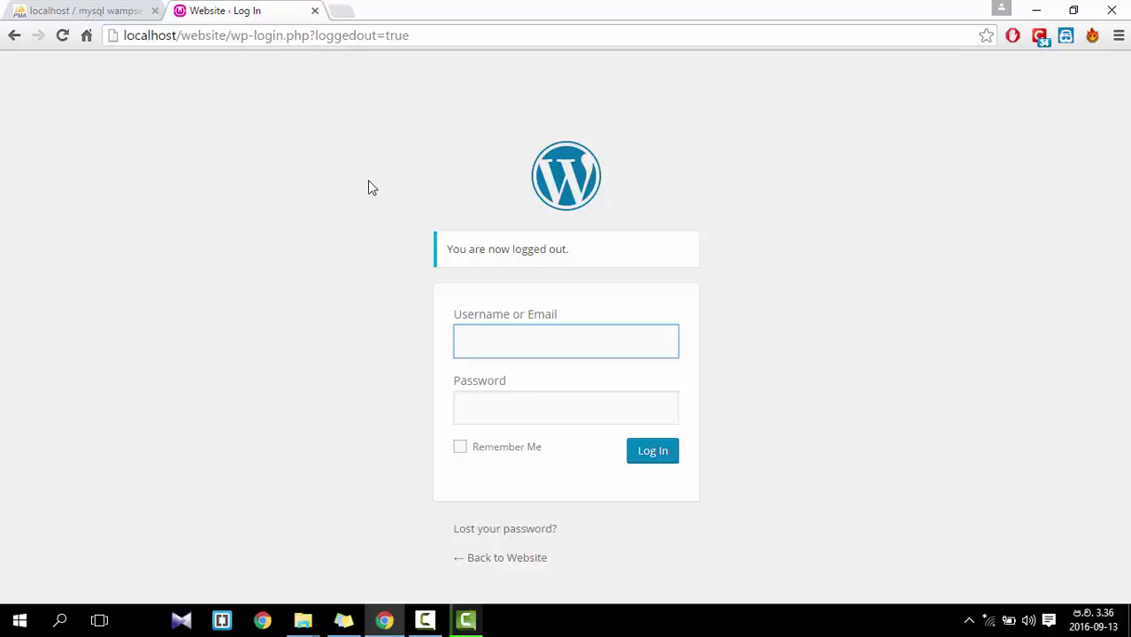
{"action": "left_click", "coordinate": [489, 535]}
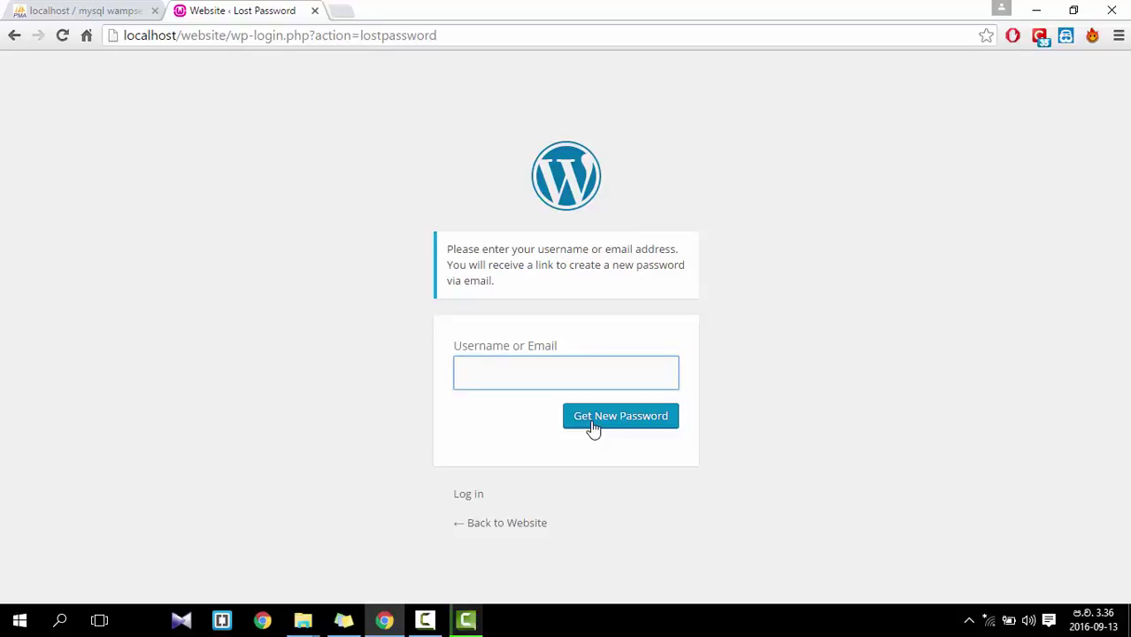
{"action": "left_click", "coordinate": [532, 524]}
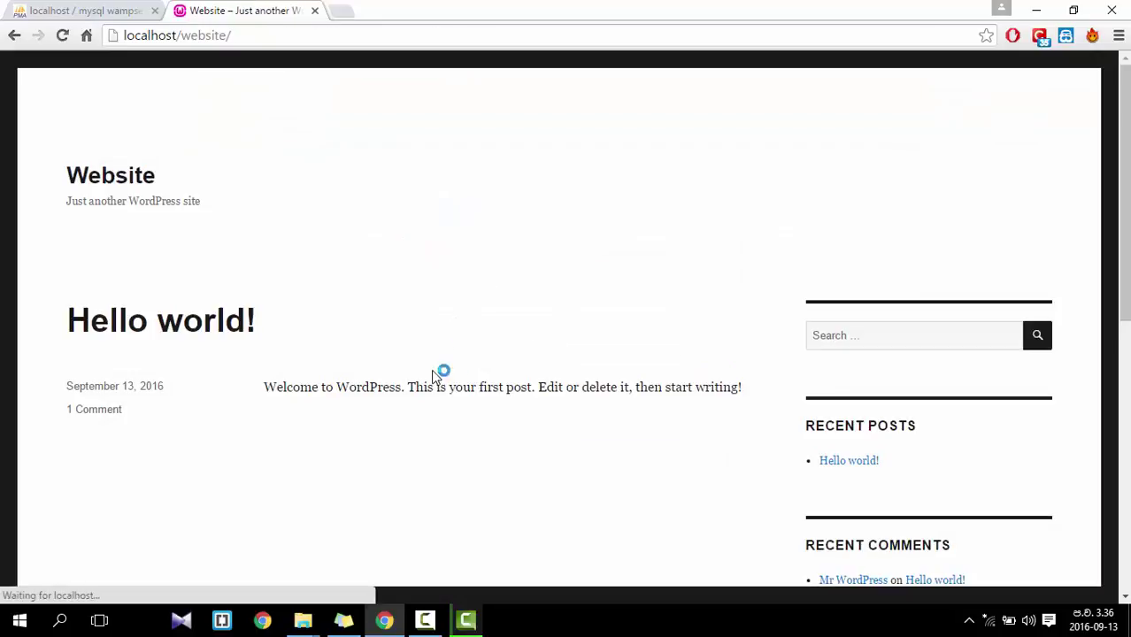
Load the site's admin login page at localhost/website/wp-admin
{"action": "left_click", "coordinate": [242, 39]}
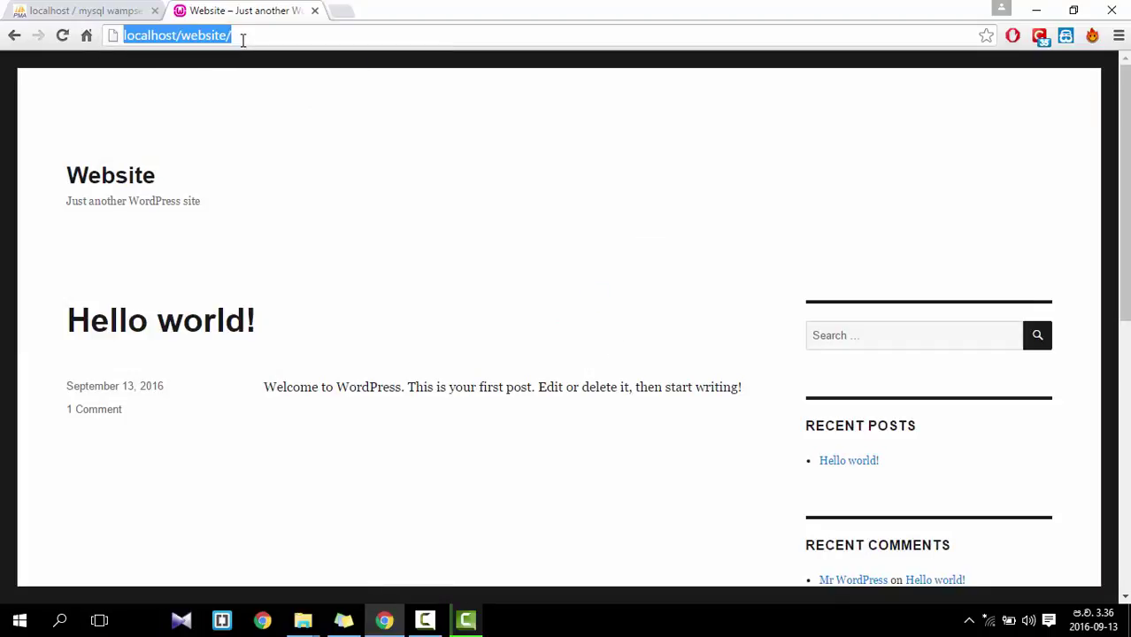
{"action": "left_click", "coordinate": [242, 39]}
{"action": "type", "text": "wp"}
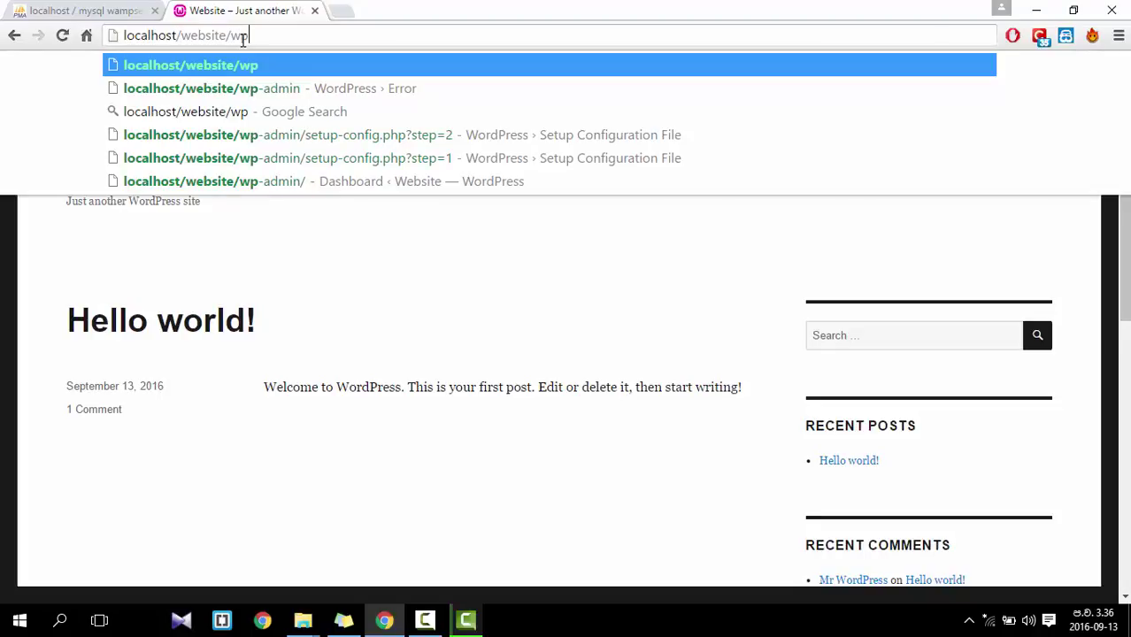
{"action": "key", "text": "BackSpace"}
{"action": "key", "text": "BackSpace"}
{"action": "type", "text": "wp-admin"}
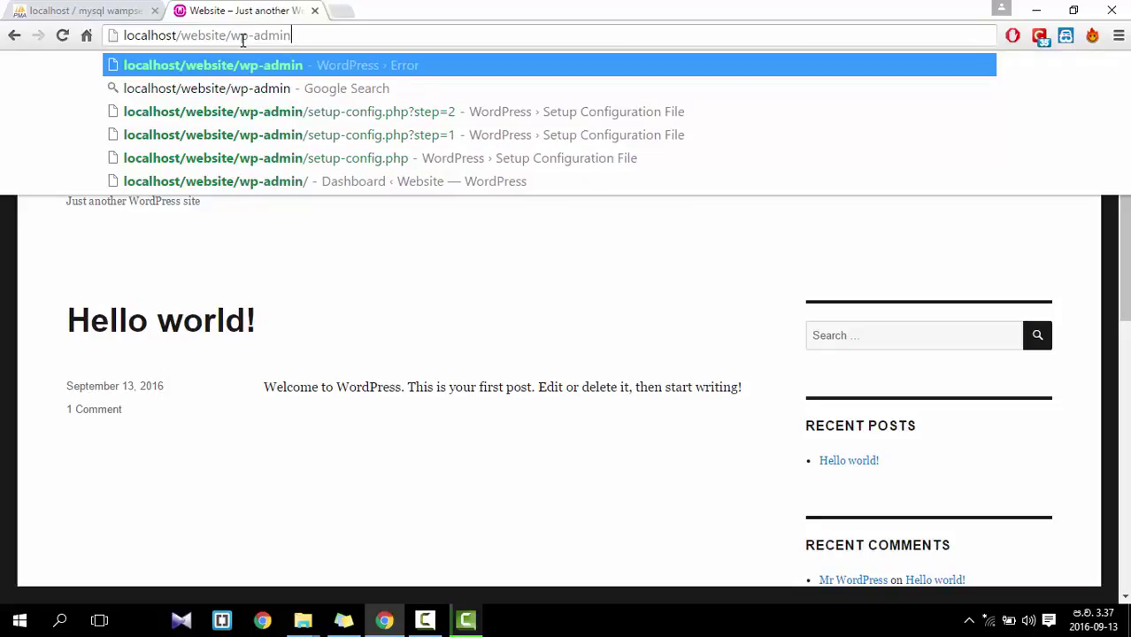
{"action": "key", "text": "Return"}
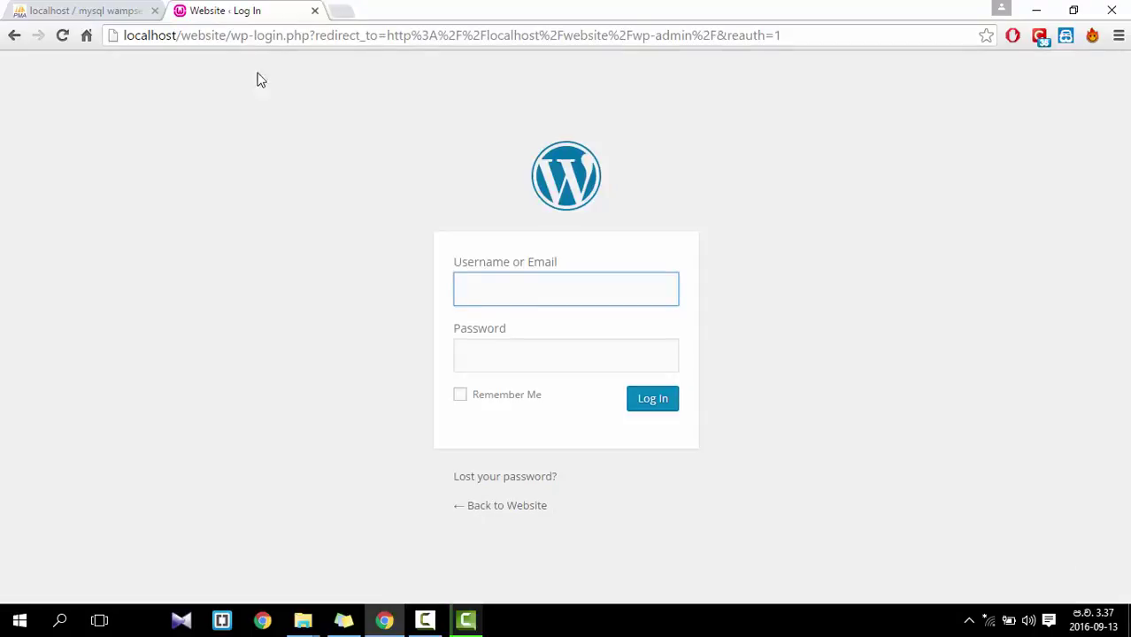
Log in to the dashboard with the saved username and the account password
{"action": "left_click", "coordinate": [499, 290]}
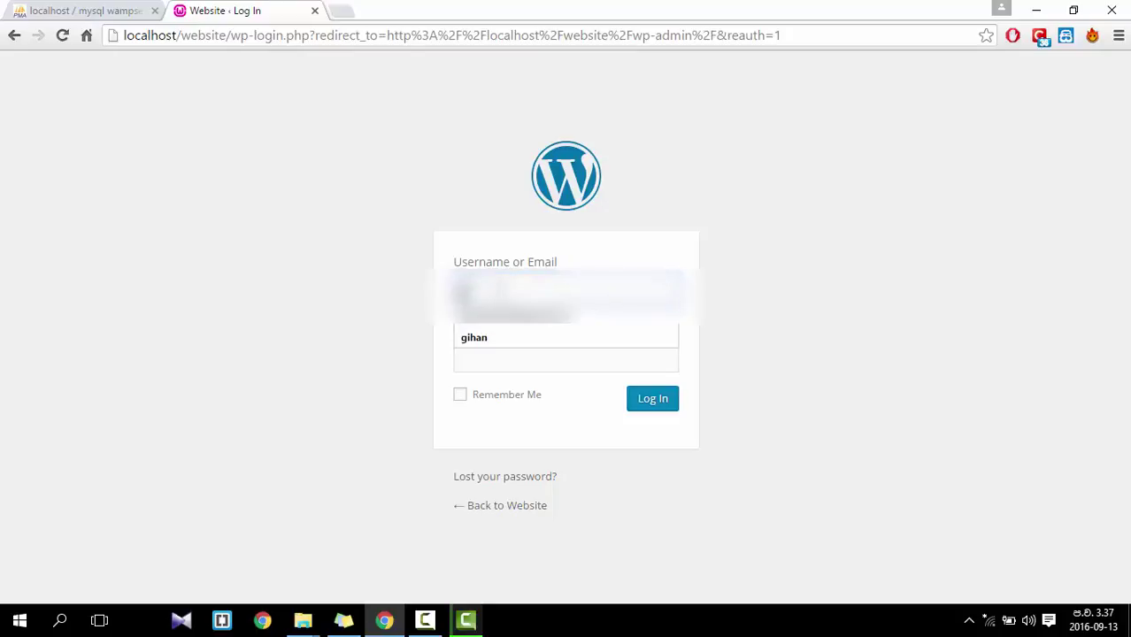
{"action": "key", "text": "Tab"}
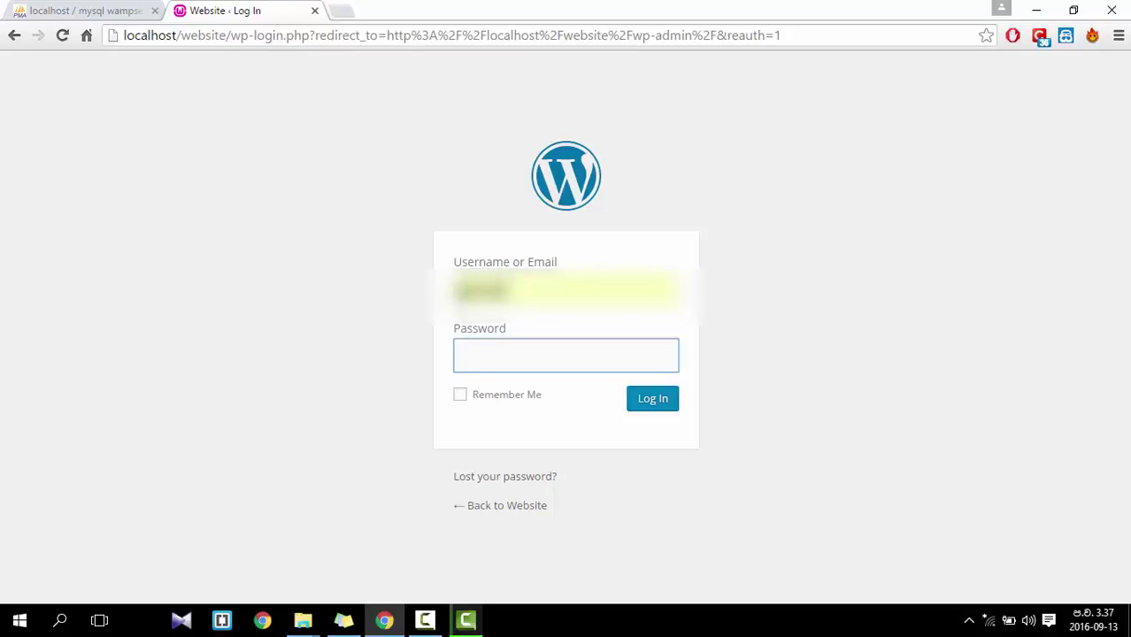
{"action": "type", "text": "••••••••••"}
{"action": "key", "text": "Return"}
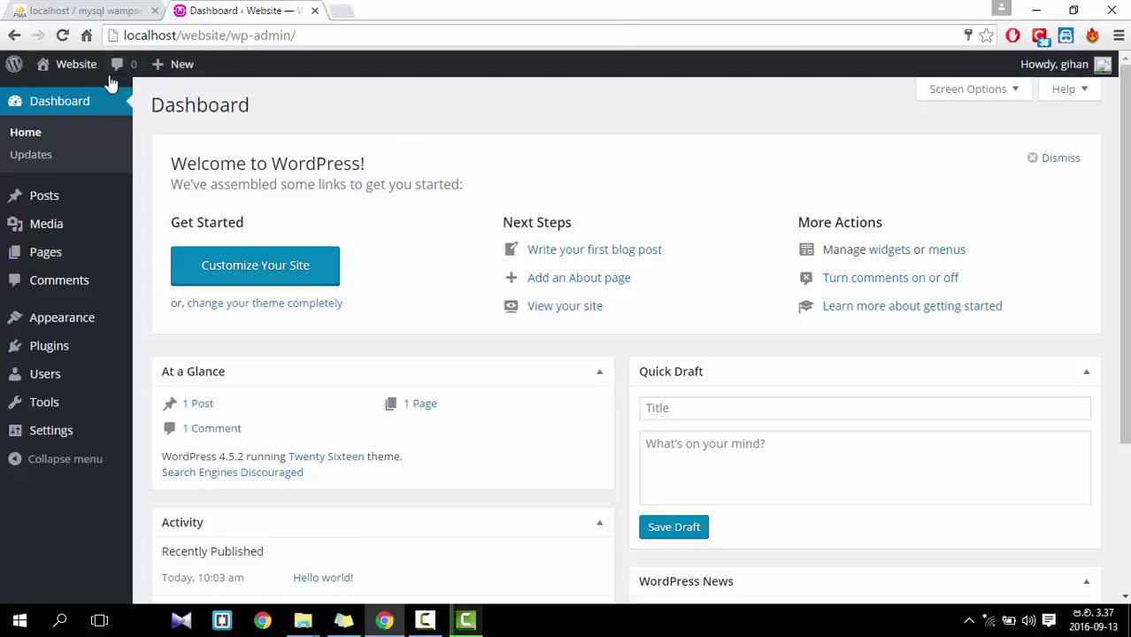
Open the public site in a separate browser tab and look over its front page down to the Meta section
{"action": "mouse_move", "coordinate": [89, 80]}
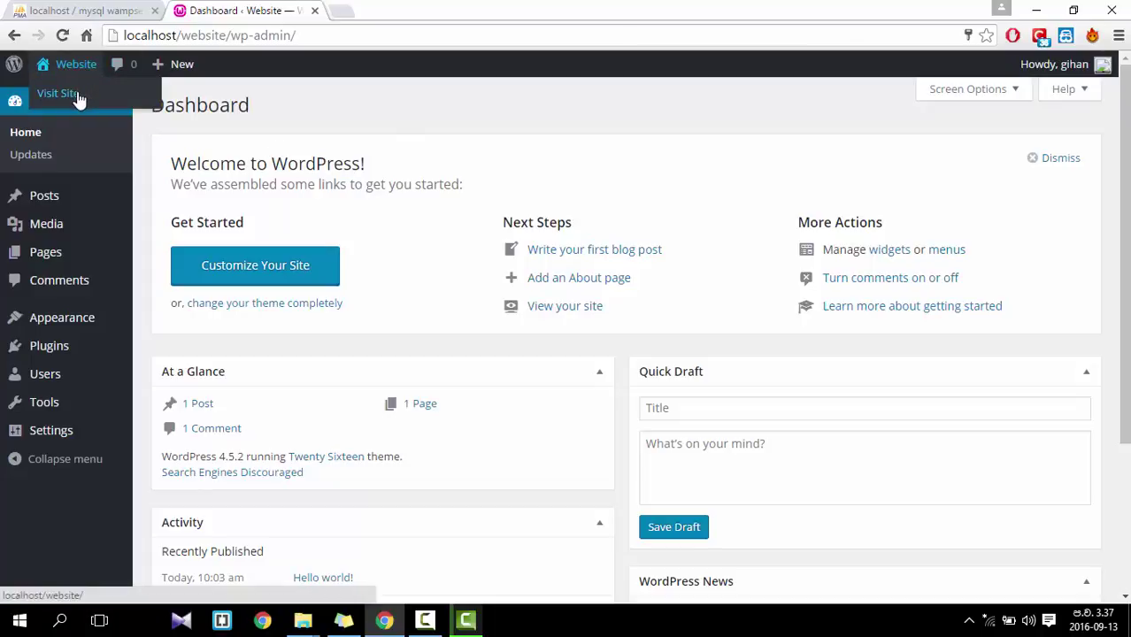
{"action": "right_click", "coordinate": [78, 99]}
{"action": "left_click", "coordinate": [92, 104]}
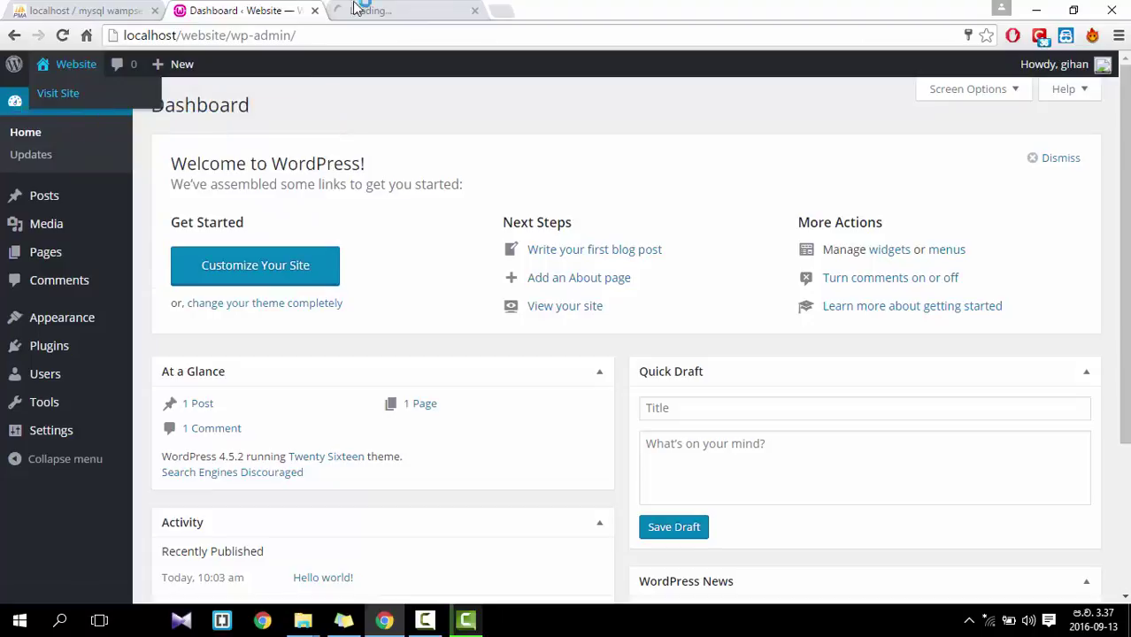
{"action": "left_click", "coordinate": [356, 9]}
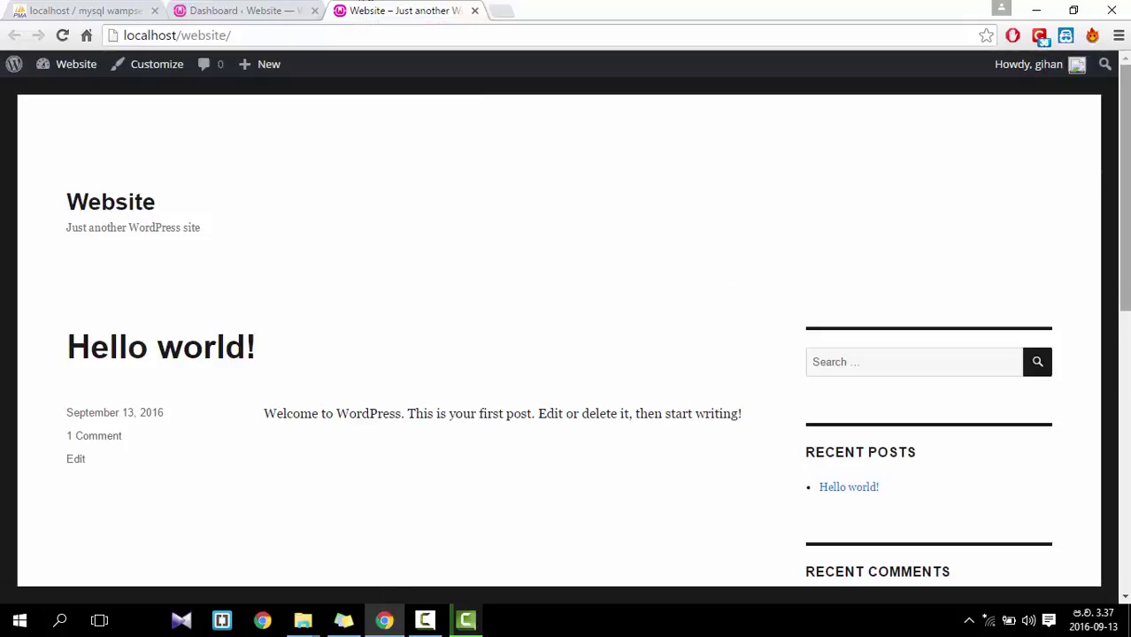
{"action": "scroll", "coordinate": [1124, 221], "scroll_direction": "down", "scroll_amount": 4}
{"action": "scroll", "coordinate": [567, 336], "scroll_direction": "down", "scroll_amount": 3}
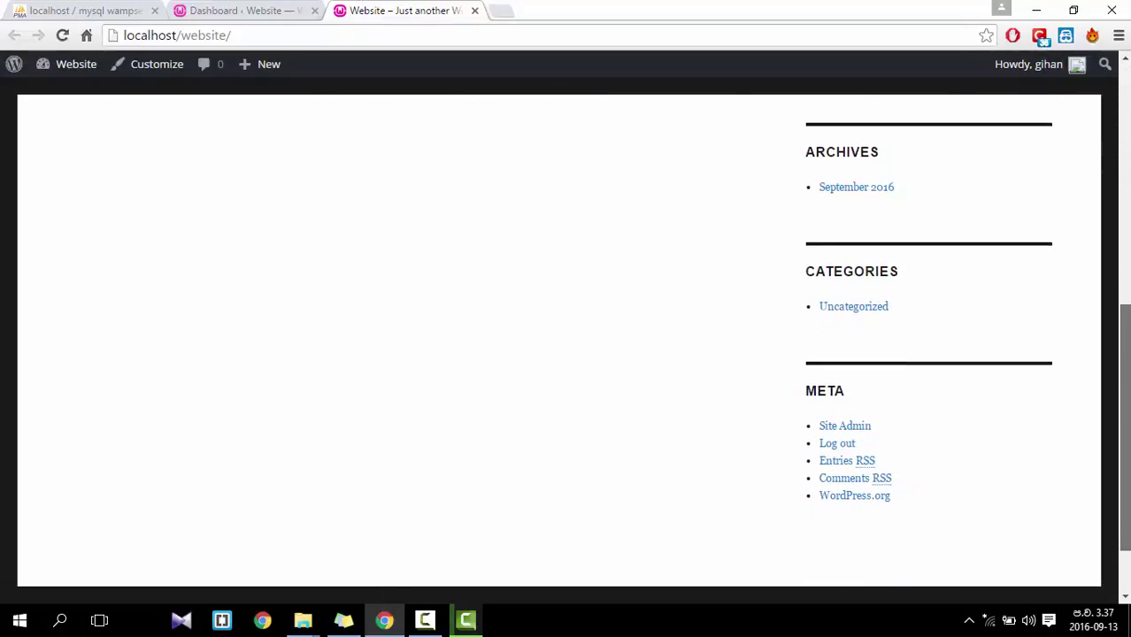
{"action": "scroll", "coordinate": [782, 106], "scroll_direction": "up", "scroll_amount": 8}
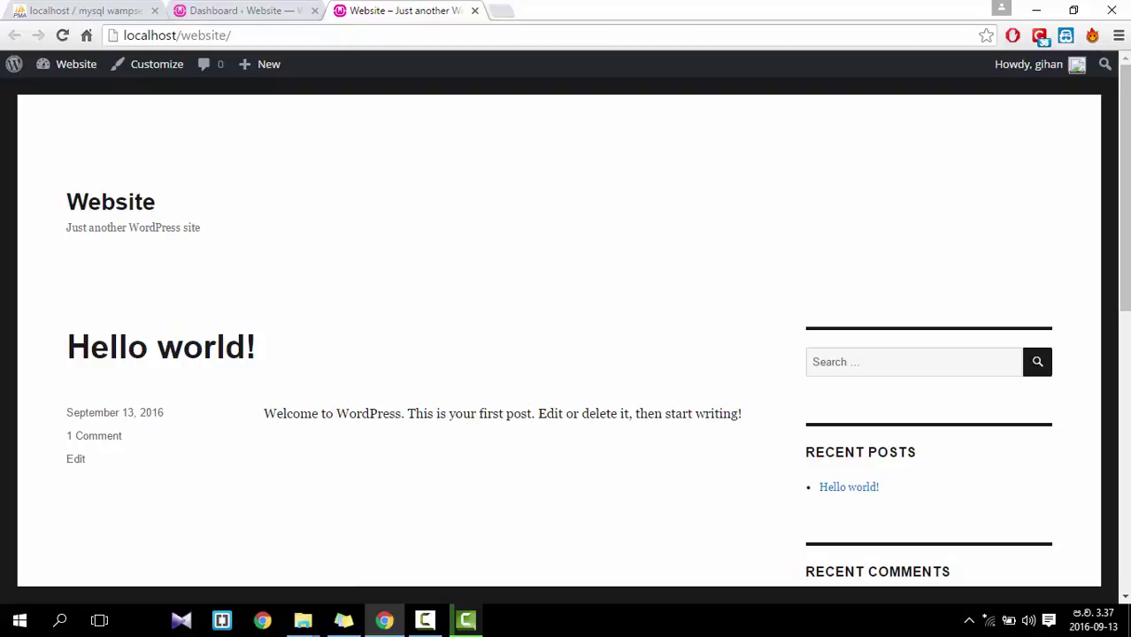
Compare the dashboard's post options with the post shown on the public front page, ending on the dashboard
{"action": "left_click", "coordinate": [243, 10]}
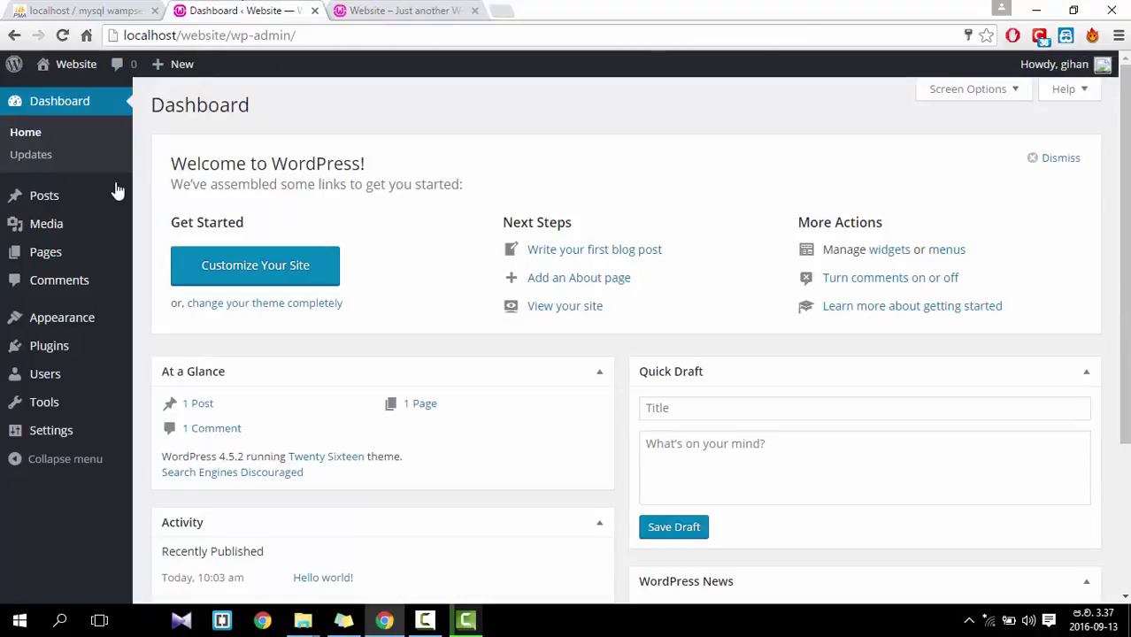
{"action": "mouse_move", "coordinate": [46, 202]}
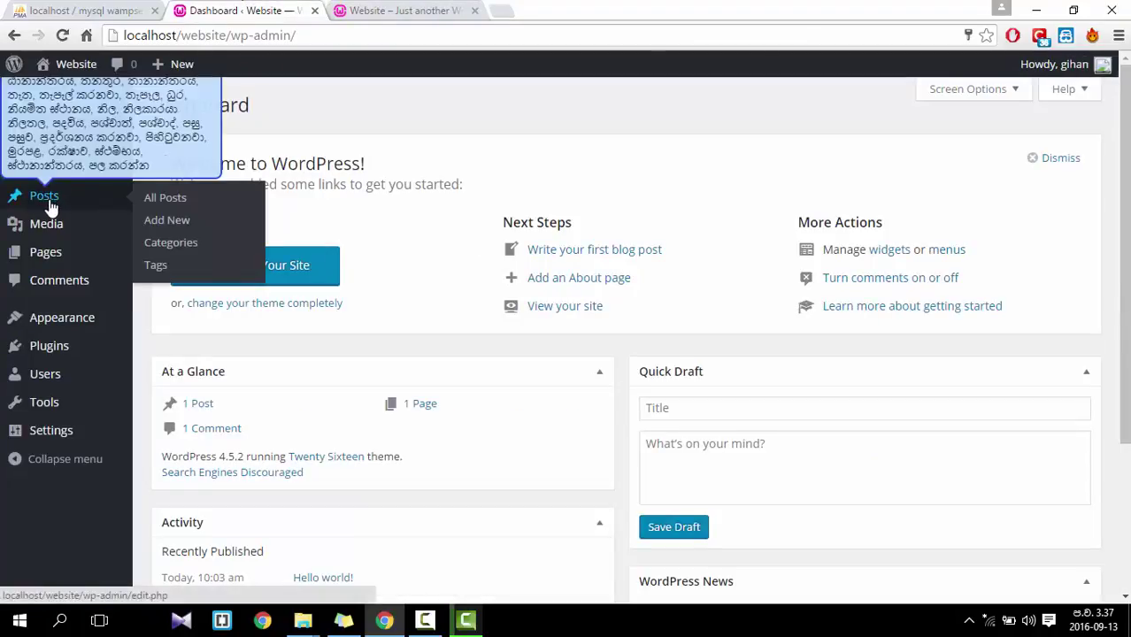
{"action": "left_click", "coordinate": [403, 10]}
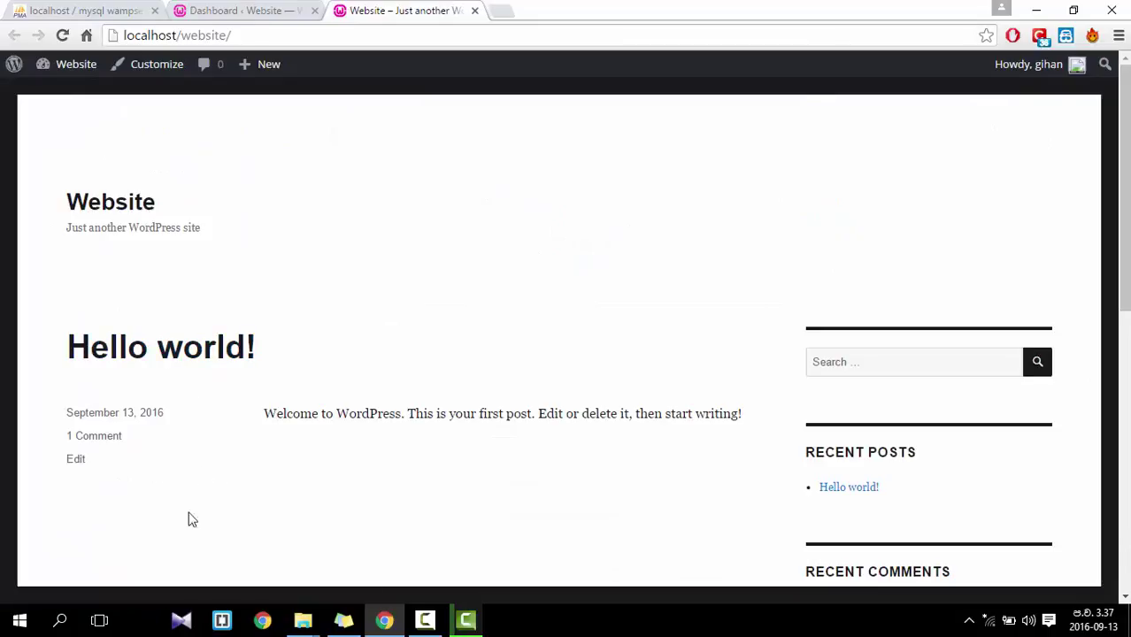
{"action": "left_click", "coordinate": [261, 7]}
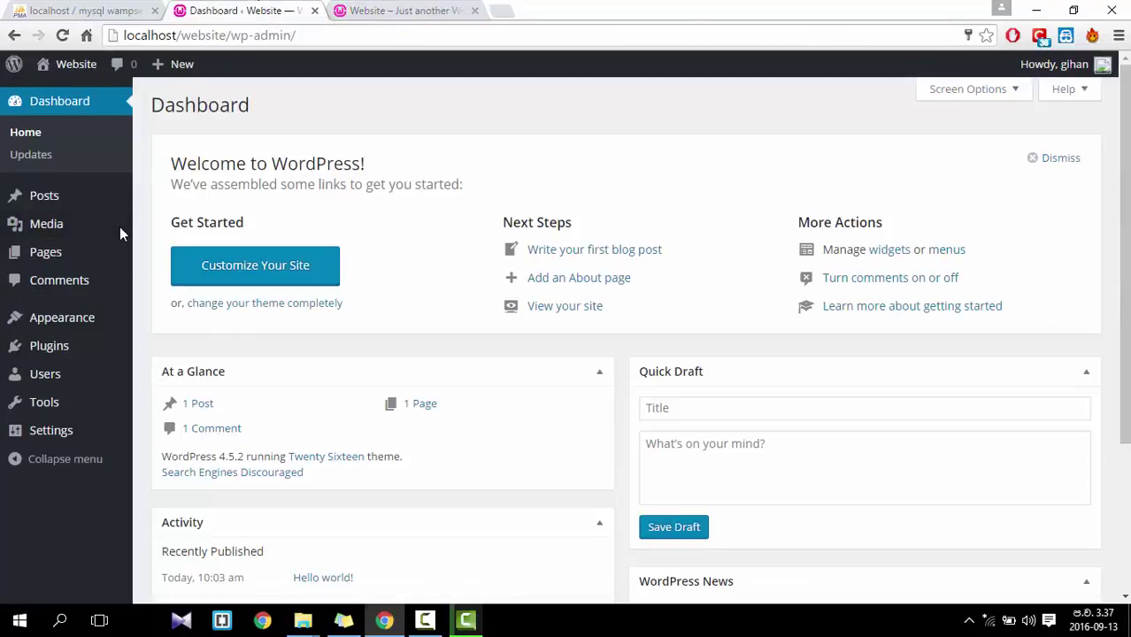
Create a new post and title it "First Post"
{"action": "mouse_move", "coordinate": [20, 207]}
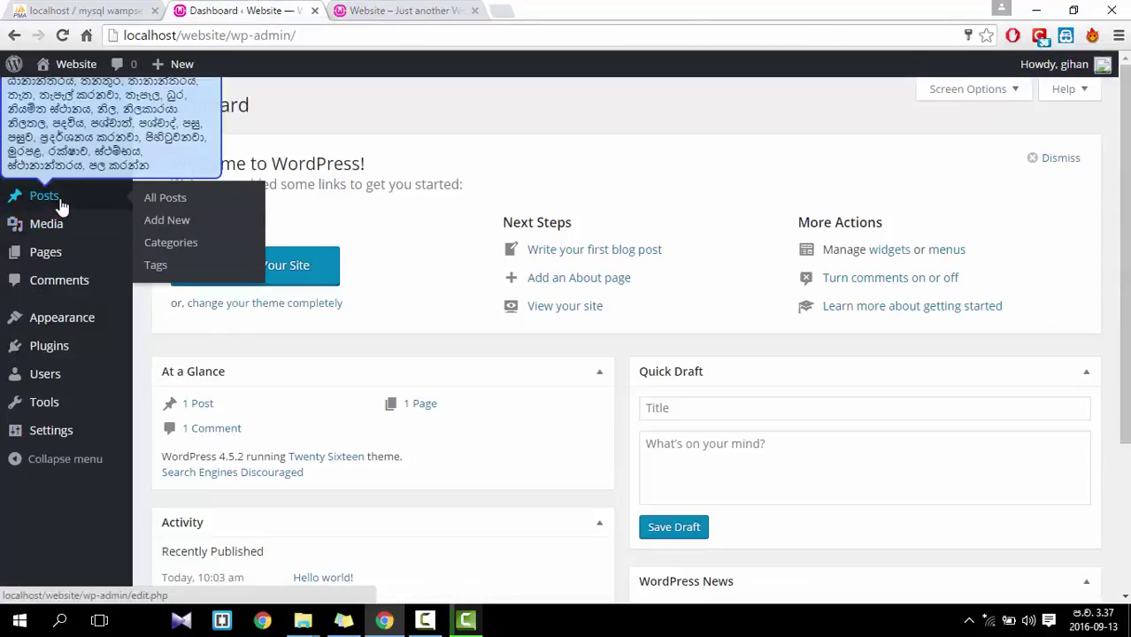
{"action": "left_click", "coordinate": [162, 223]}
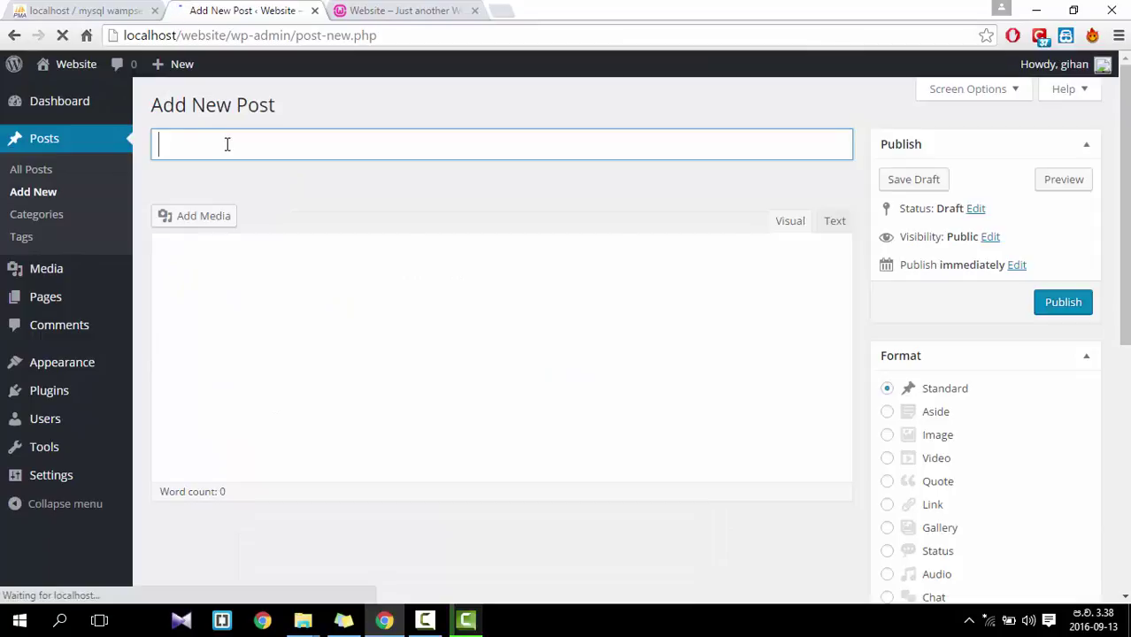
{"action": "type", "text": "Flr"}
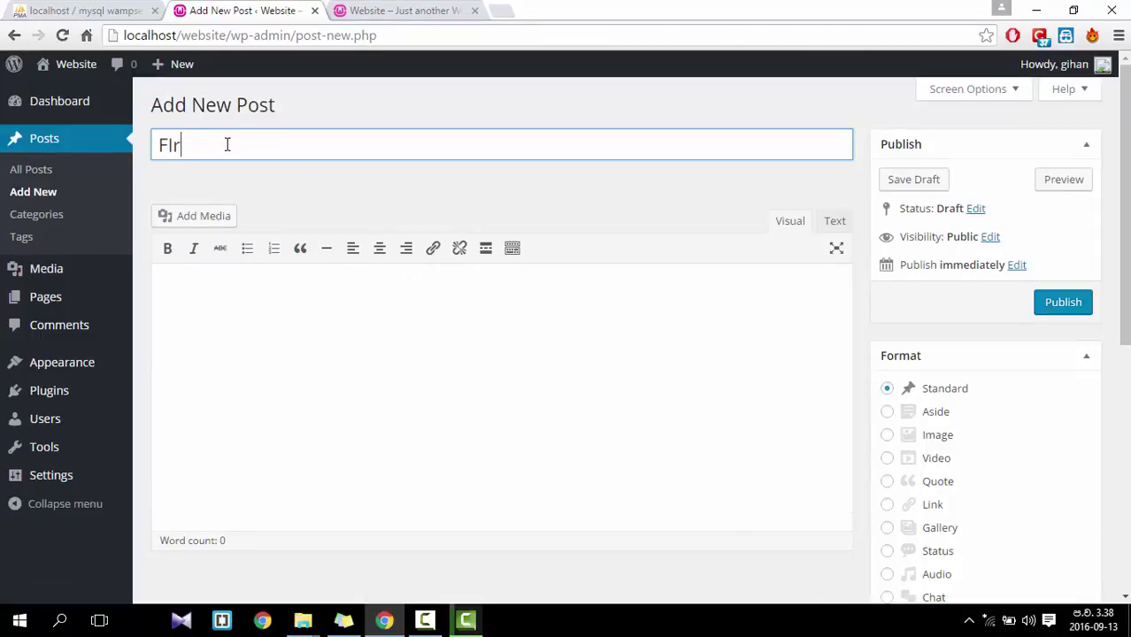
{"action": "key", "text": "BackSpace"}
{"action": "key", "text": "BackSpace"}
{"action": "type", "text": "irst Post"}
Write "this is my first post in wordpress.." as the body text of the post
{"action": "left_click", "coordinate": [201, 313]}
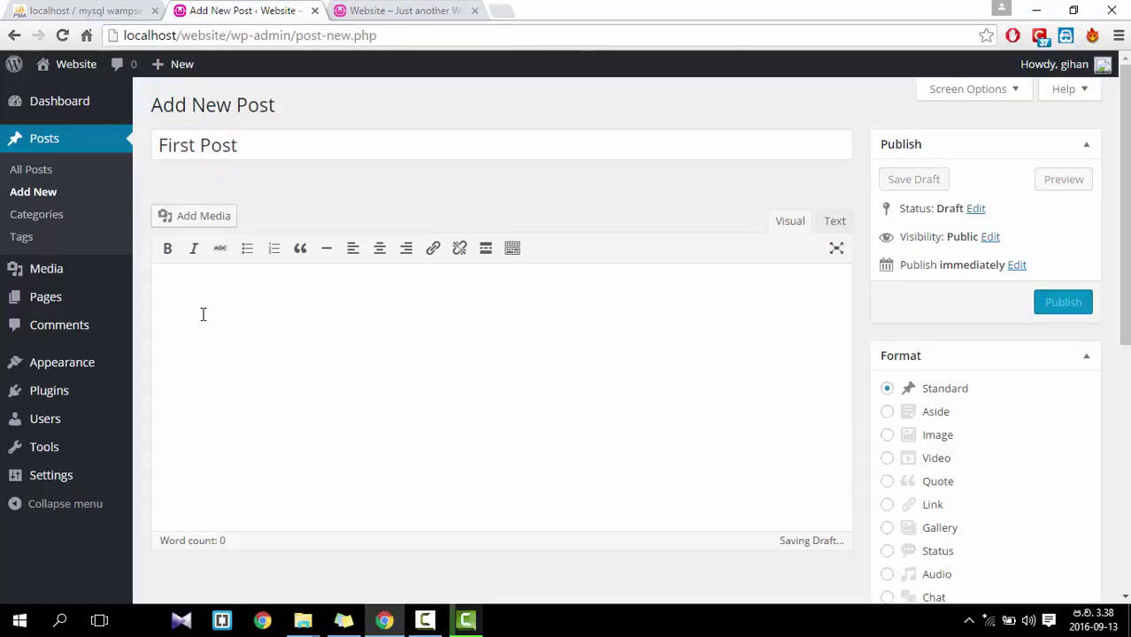
{"action": "type", "text": "lorem"}
{"action": "double_click", "coordinate": [228, 302]}
{"action": "type", "text": "this is"}
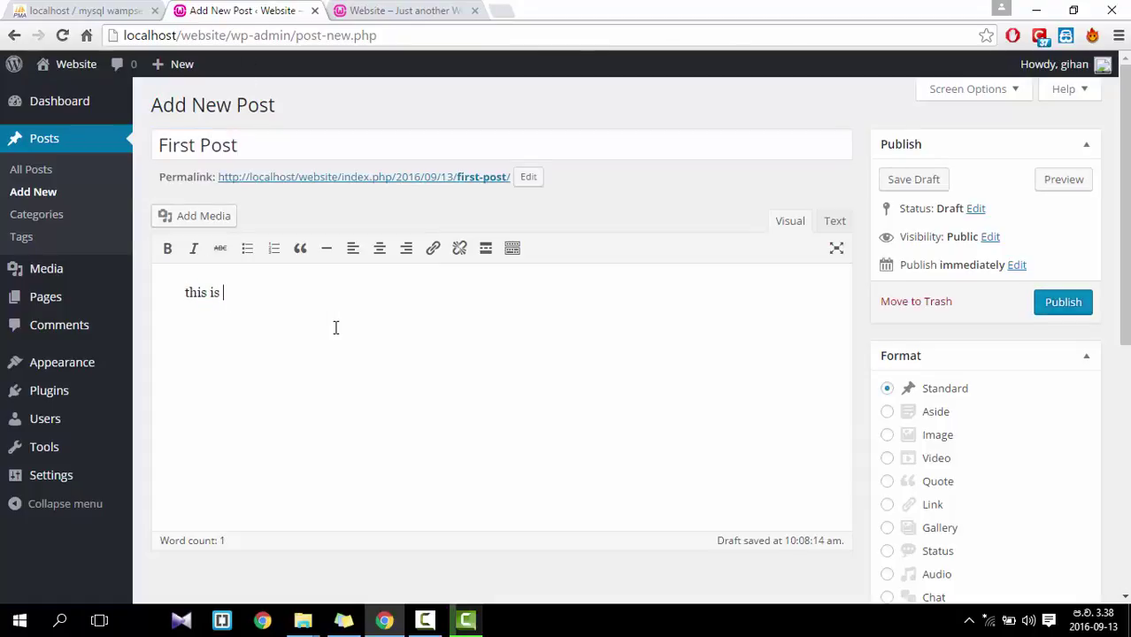
{"action": "type", "text": " my first post"}
{"action": "key", "text": "BackSpace"}
{"action": "key", "text": "BackSpace"}
{"action": "type", "text": "rst"}
{"action": "key", "text": "BackSpace"}
{"action": "type", "text": "t in w"}
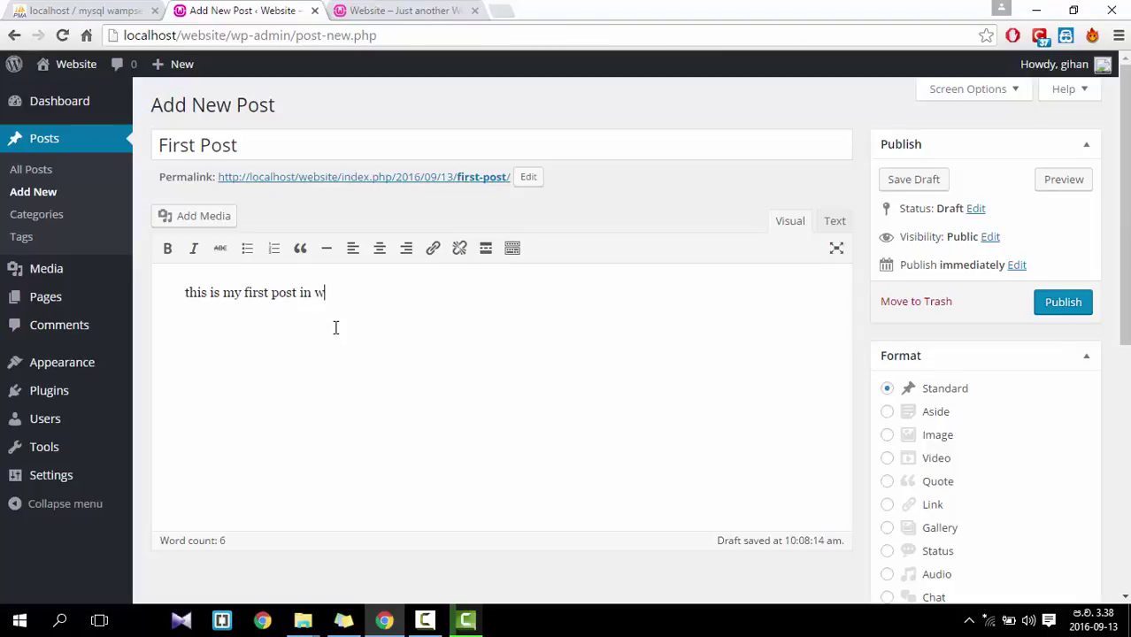
{"action": "type", "text": "ordpress.."}
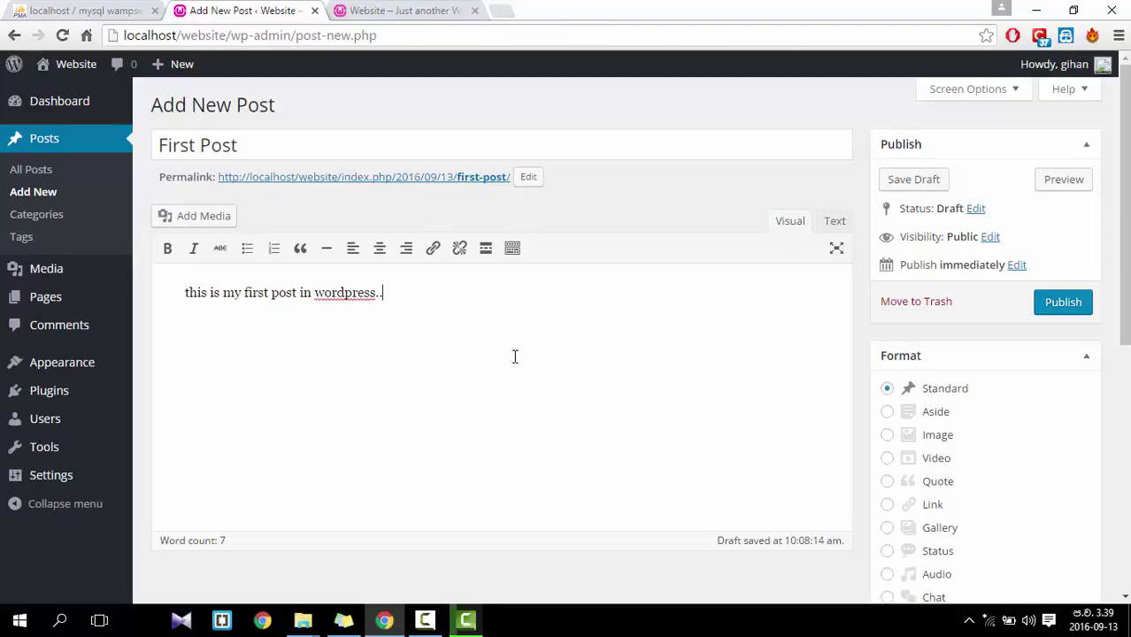
Show the additional formatting tools and add the line "My First" above the body sentence, leaving blank space between them
{"action": "left_click", "coordinate": [511, 251]}
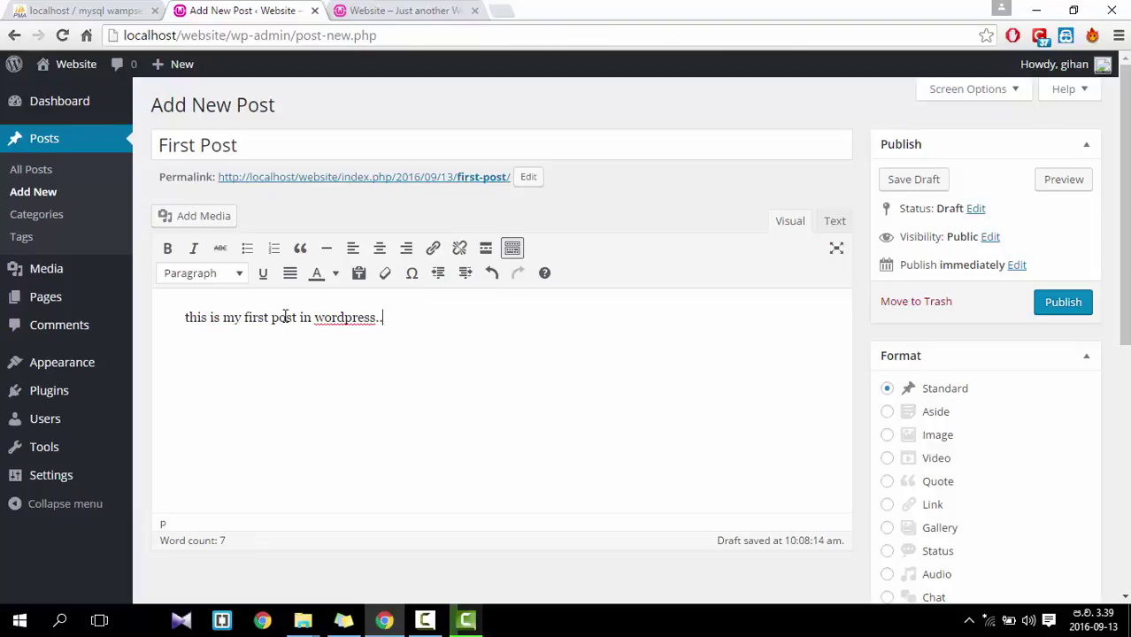
{"action": "left_click", "coordinate": [186, 318]}
{"action": "key", "text": "Delete"}
{"action": "type", "text": "T"}
{"action": "key", "text": "Return"}
{"action": "key", "text": "Return"}
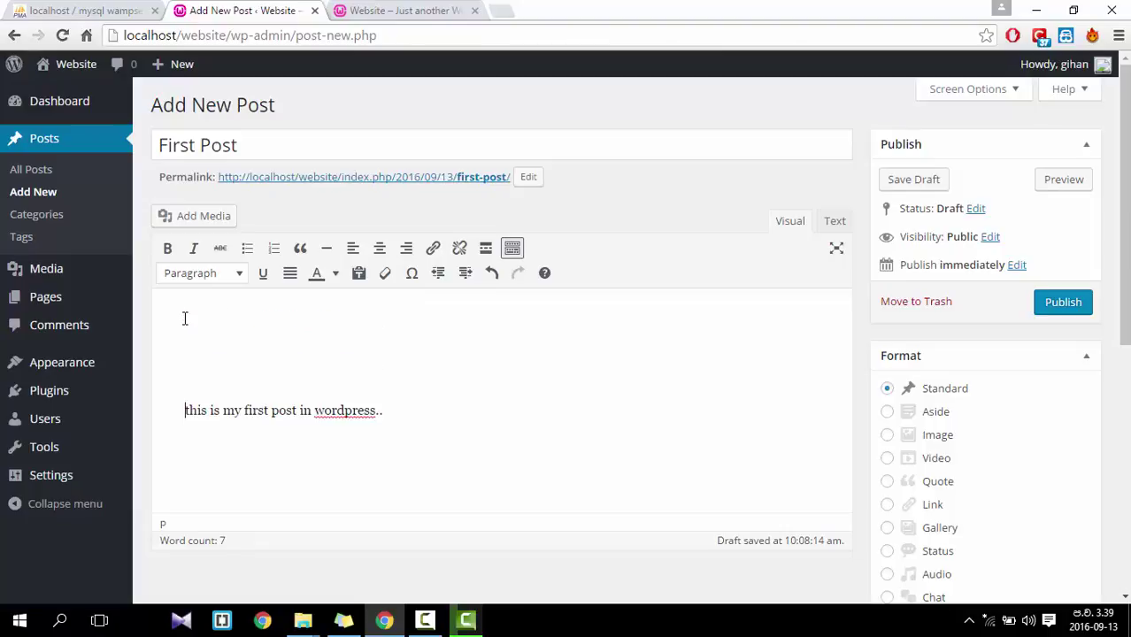
{"action": "key", "text": "Up"}
{"action": "type", "text": "My First"}
Format the "My First" line as Heading 1
{"action": "key", "text": "shift+Home"}
{"action": "left_click", "coordinate": [237, 275]}
{"action": "left_click", "coordinate": [238, 274]}
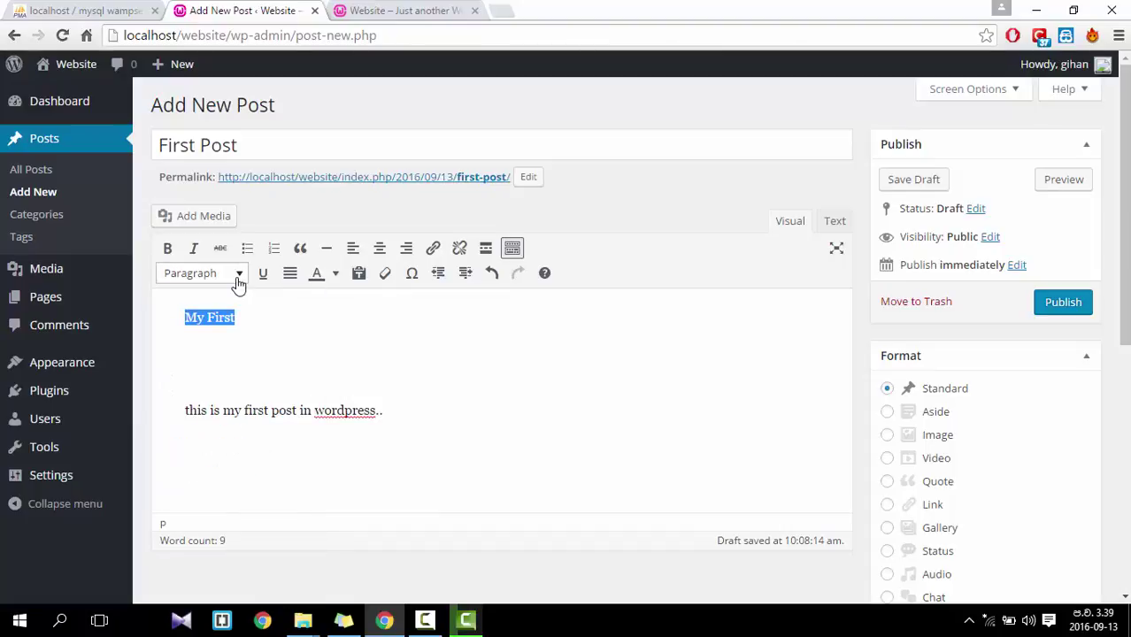
{"action": "left_click", "coordinate": [237, 280]}
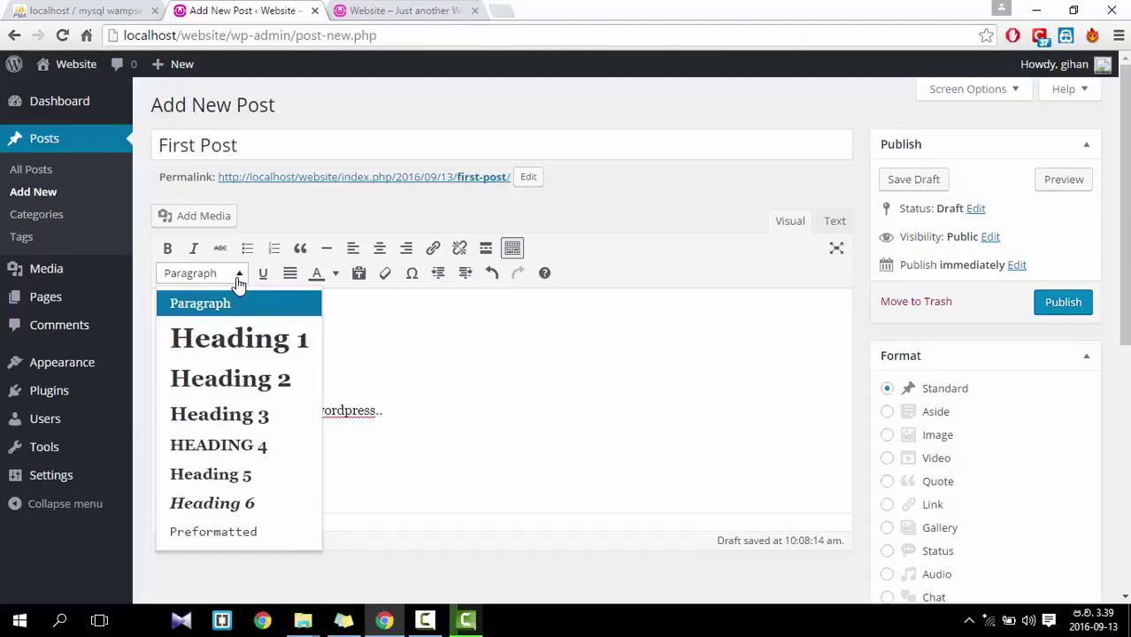
{"action": "left_click", "coordinate": [237, 340]}
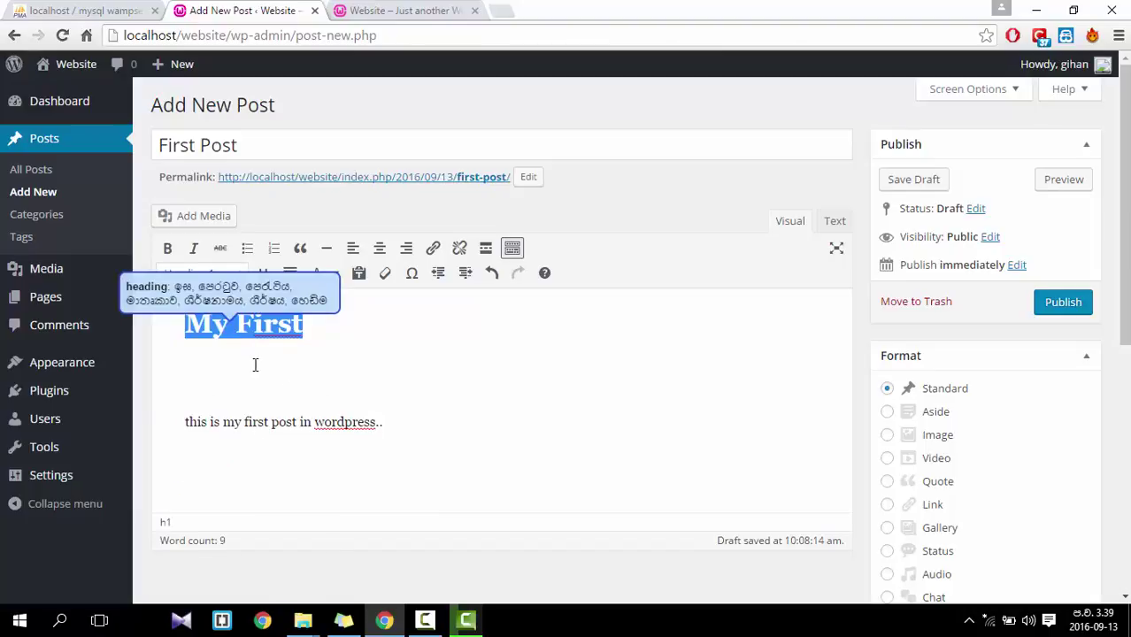
{"action": "left_click", "coordinate": [256, 360]}
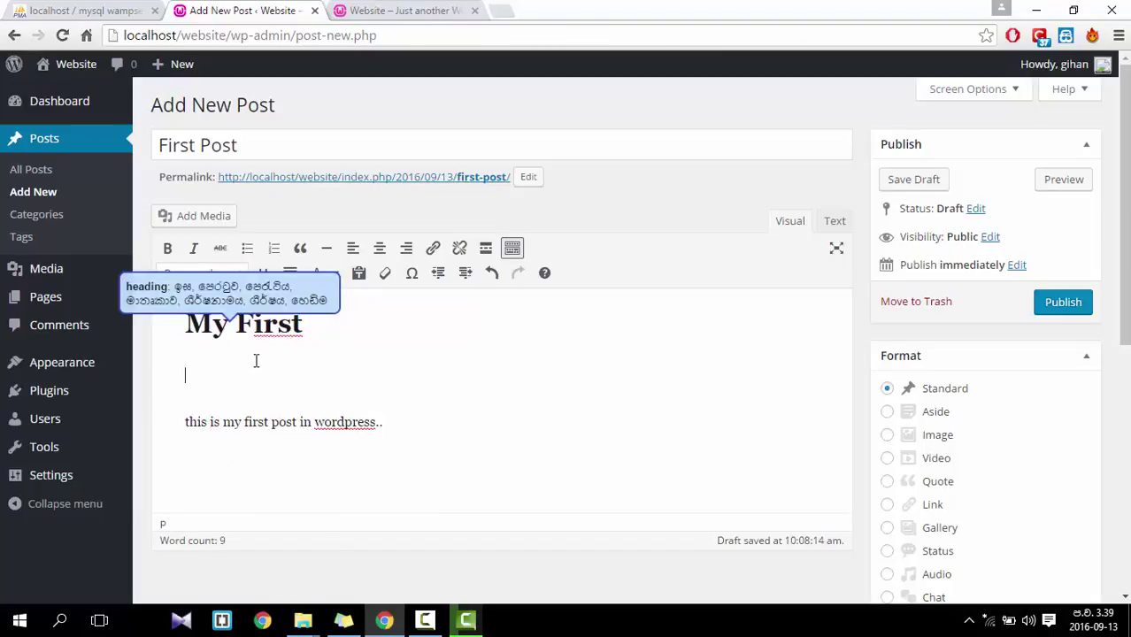
Switch the post editor to its HTML text view to examine the markup of the "My First" heading
{"action": "left_click", "coordinate": [314, 330]}
{"action": "left_click_drag", "start_coordinate": [314, 330], "coordinate": [173, 332]}
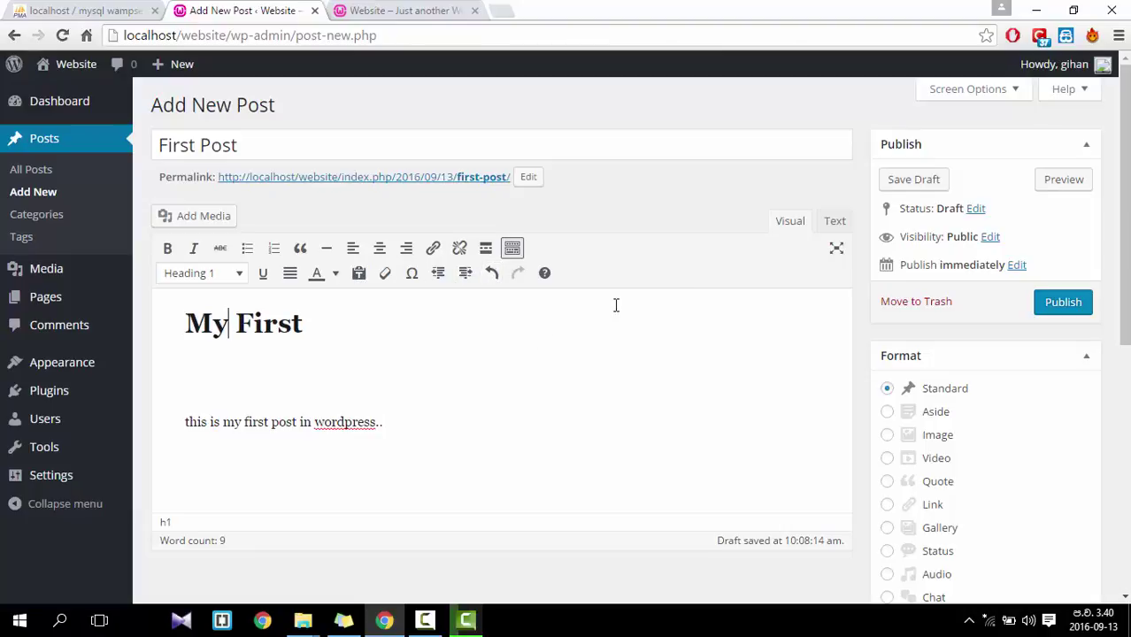
{"action": "left_click", "coordinate": [833, 225]}
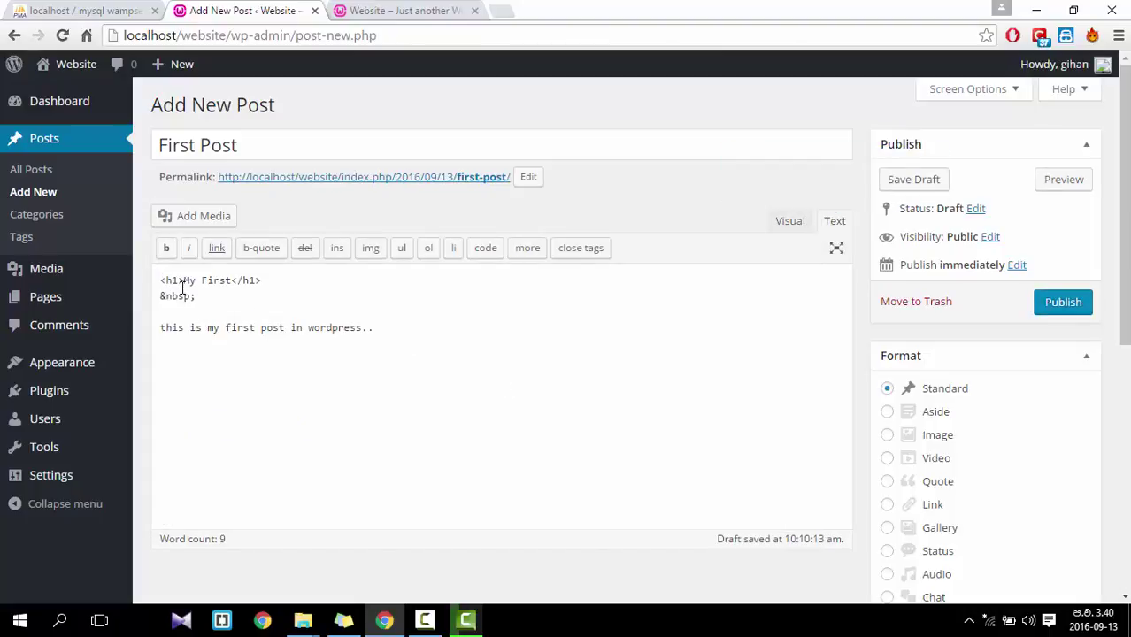
Return the post editor to its visual view and publish the post
{"action": "mouse_move", "coordinate": [195, 297]}
{"action": "left_mouse_down"}
{"action": "mouse_move", "coordinate": [160, 296]}
{"action": "mouse_move", "coordinate": [203, 282]}
{"action": "mouse_move", "coordinate": [195, 296]}
{"action": "left_mouse_up"}
{"action": "left_click", "coordinate": [792, 224]}
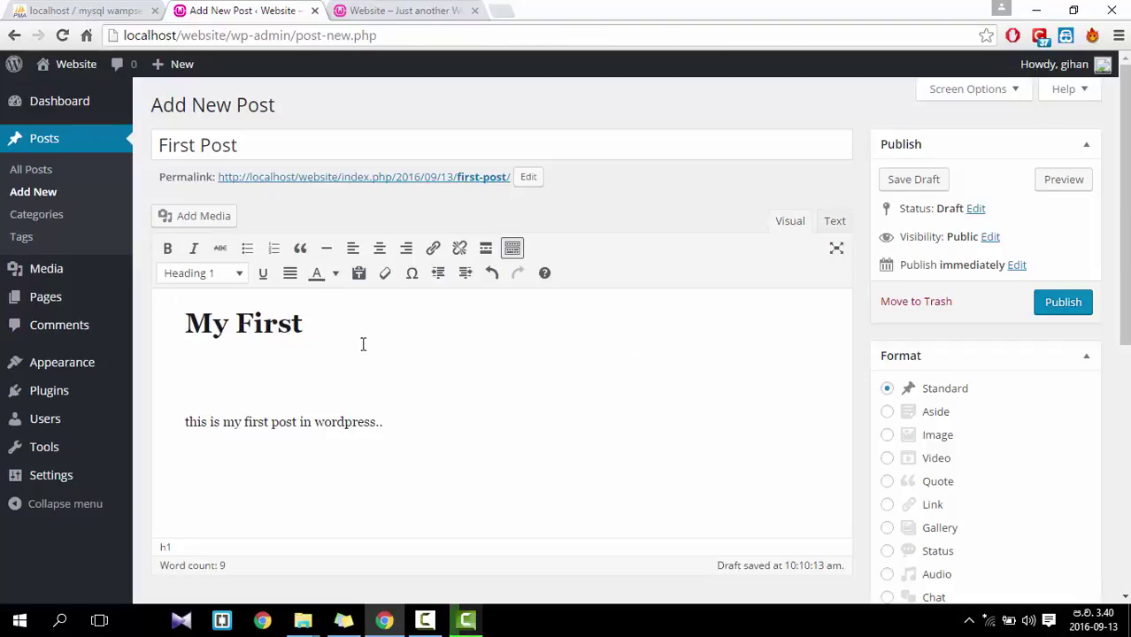
{"action": "left_click", "coordinate": [230, 388]}
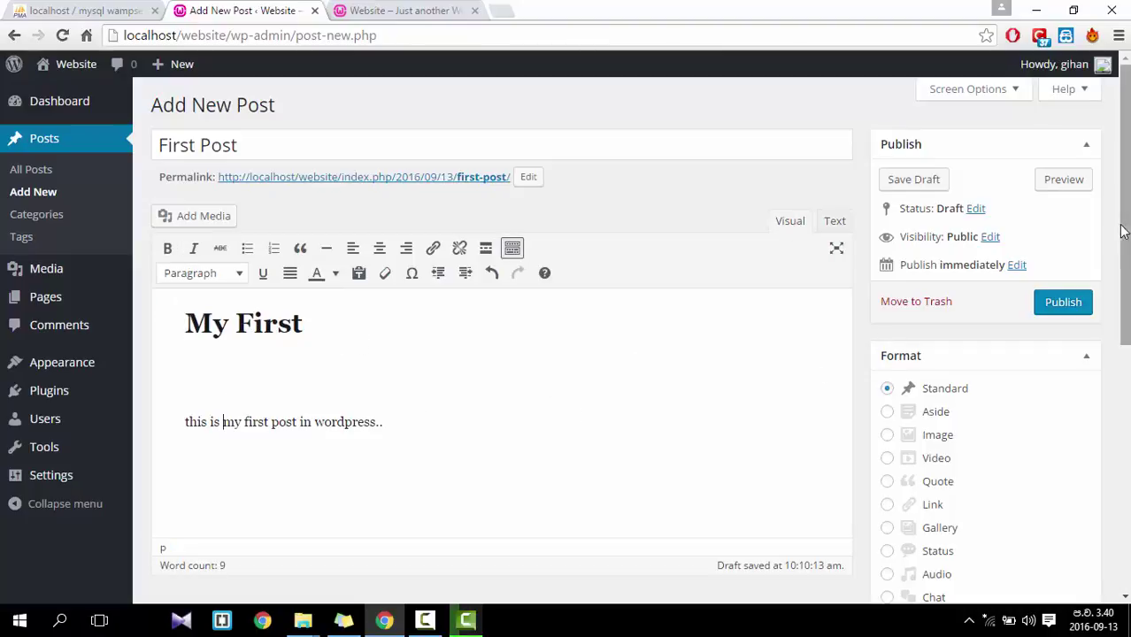
{"action": "scroll", "coordinate": [1124, 266], "scroll_direction": "down", "scroll_amount": 2}
{"action": "scroll", "coordinate": [1091, 207], "scroll_direction": "up", "scroll_amount": 2}
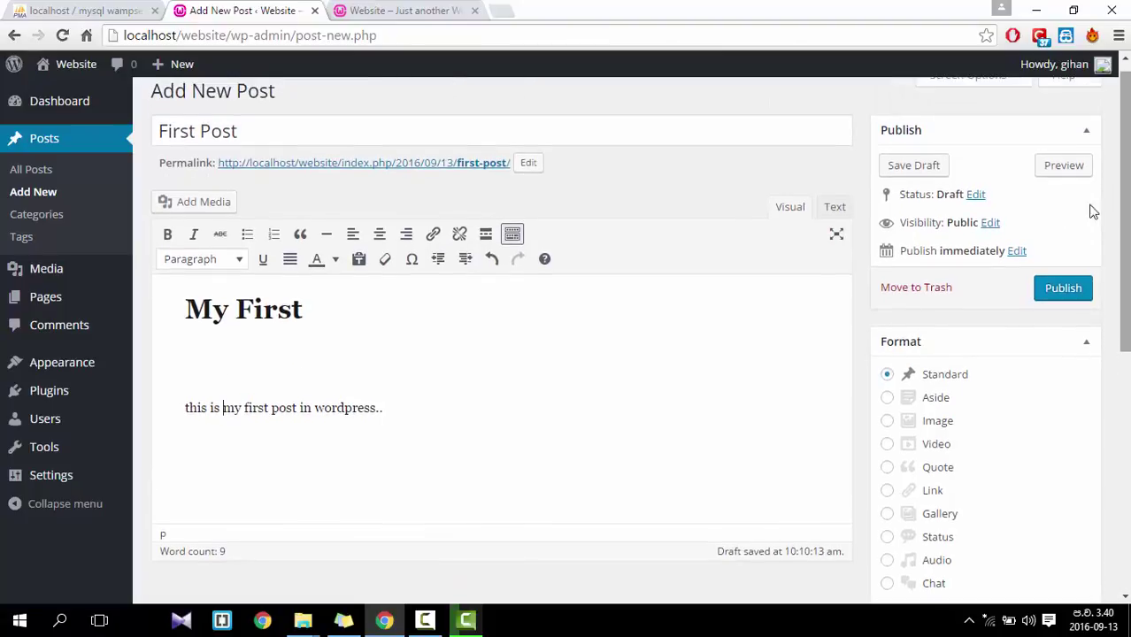
{"action": "left_click", "coordinate": [1049, 283]}
Preview the published post in a separate browser tab, look through the page, and close the preview
{"action": "right_click", "coordinate": [1030, 233]}
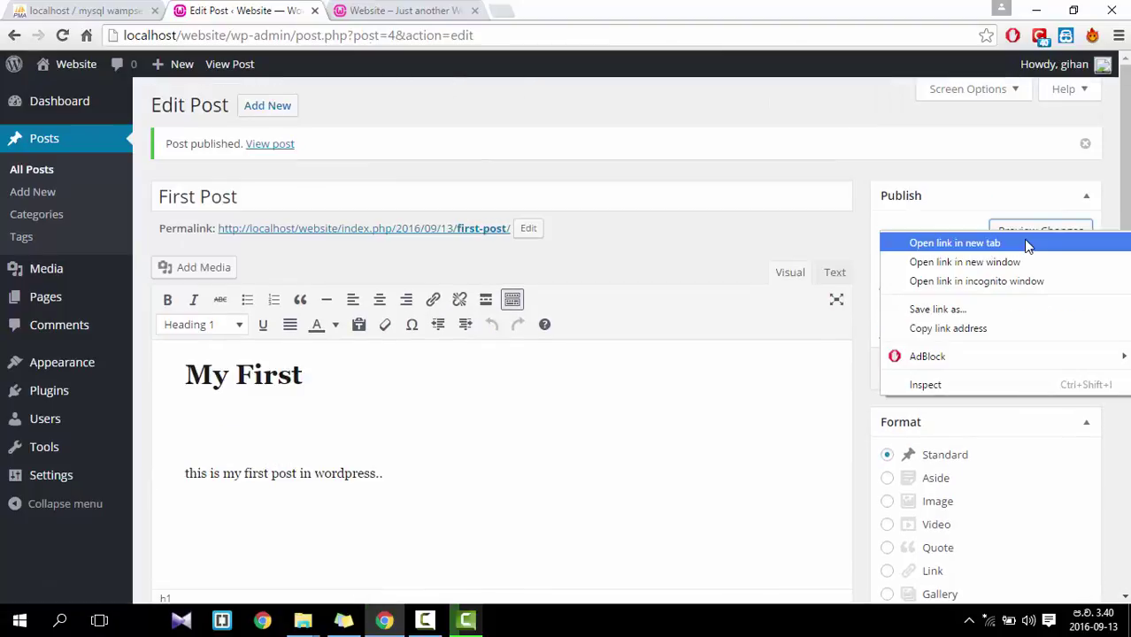
{"action": "left_click", "coordinate": [1025, 243]}
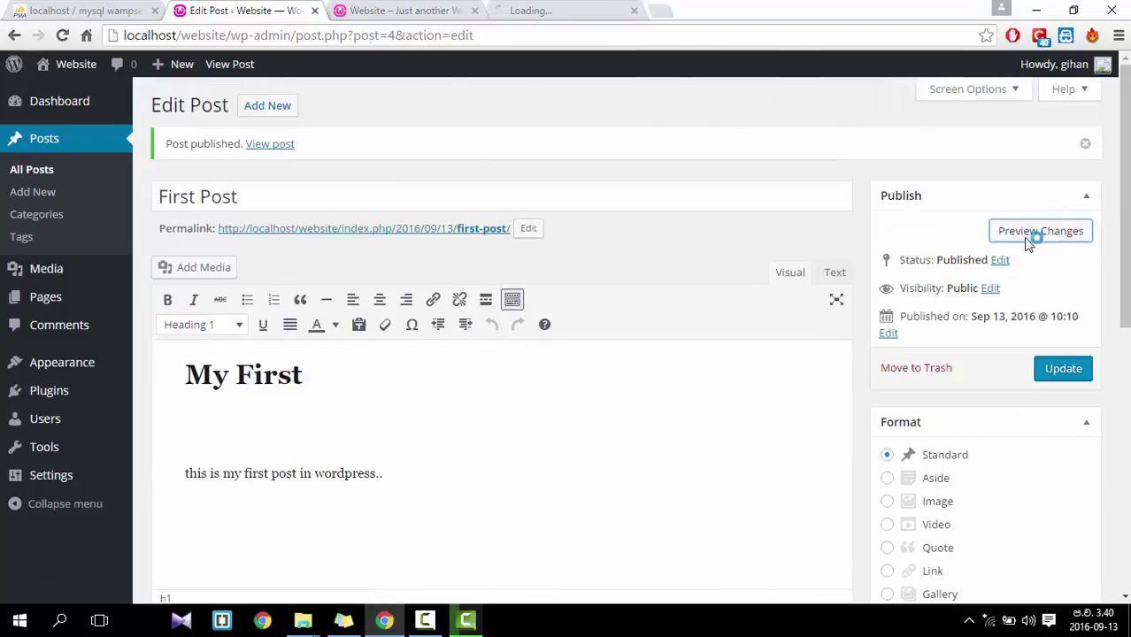
{"action": "left_click", "coordinate": [583, 8]}
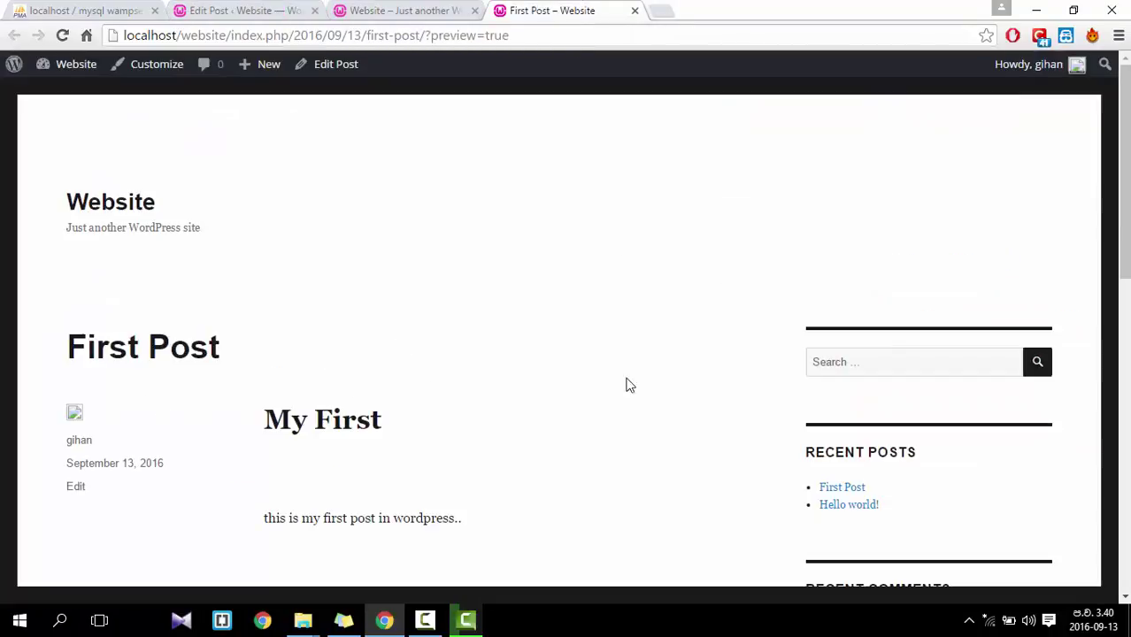
{"action": "scroll", "coordinate": [1122, 287], "scroll_direction": "down", "scroll_amount": 3}
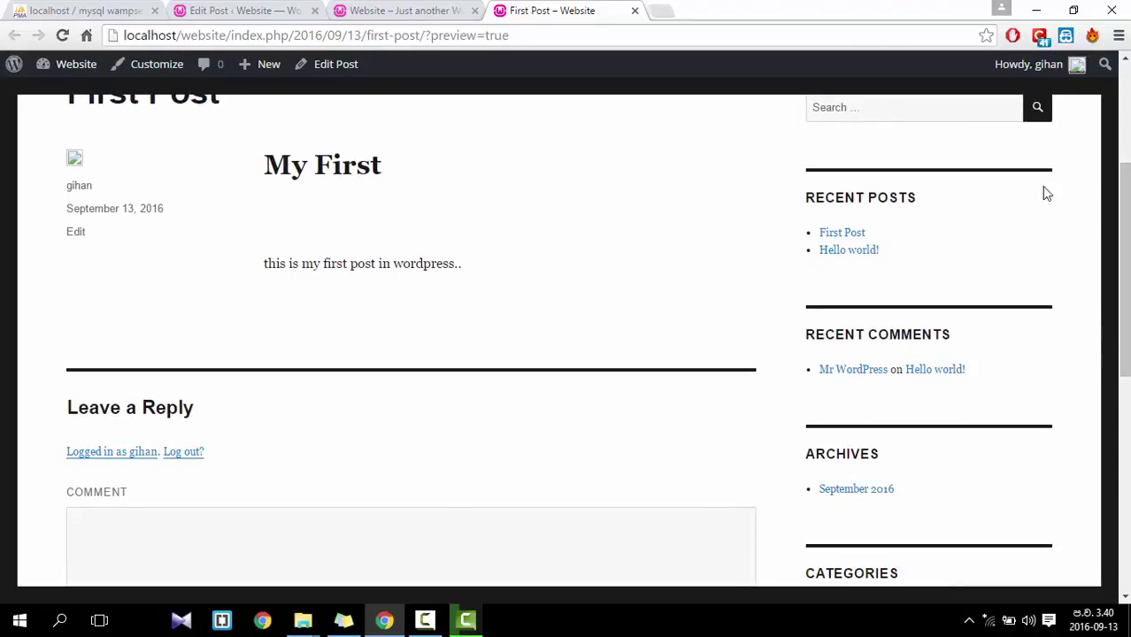
{"action": "left_click_drag", "start_coordinate": [1120, 250], "coordinate": [1113, 152]}
{"action": "key", "text": "ctrl+w"}
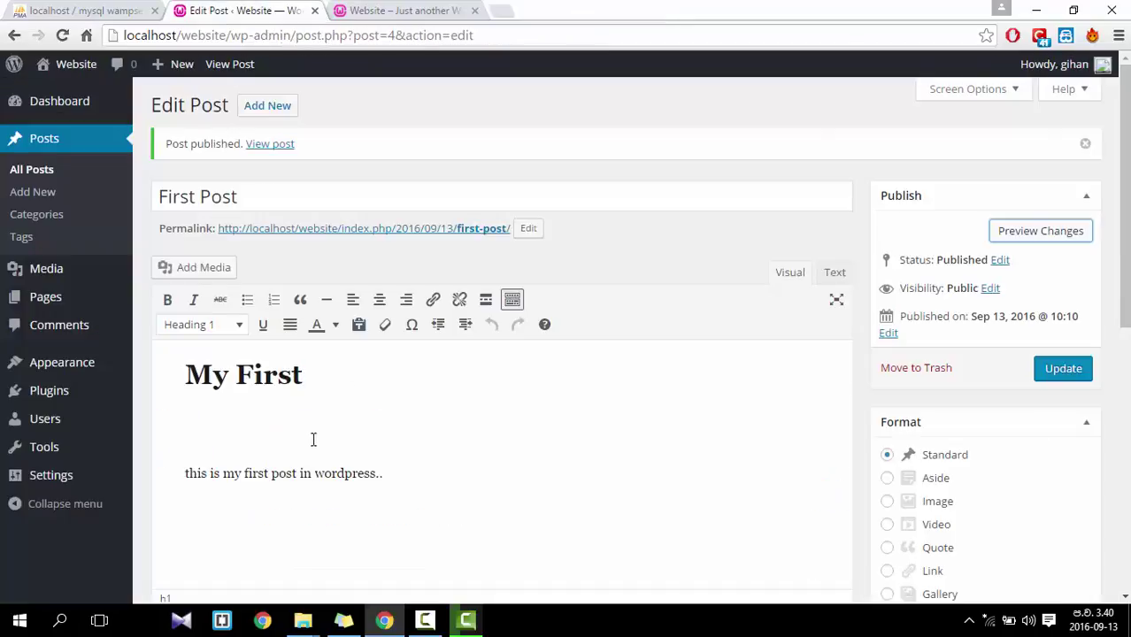
Make the body sentence orange, bold and underlined, and remove the blank line between it and the "My First" heading
{"action": "left_click", "coordinate": [192, 413]}
{"action": "left_click_drag", "start_coordinate": [397, 476], "coordinate": [200, 457]}
{"action": "left_click", "coordinate": [337, 326]}
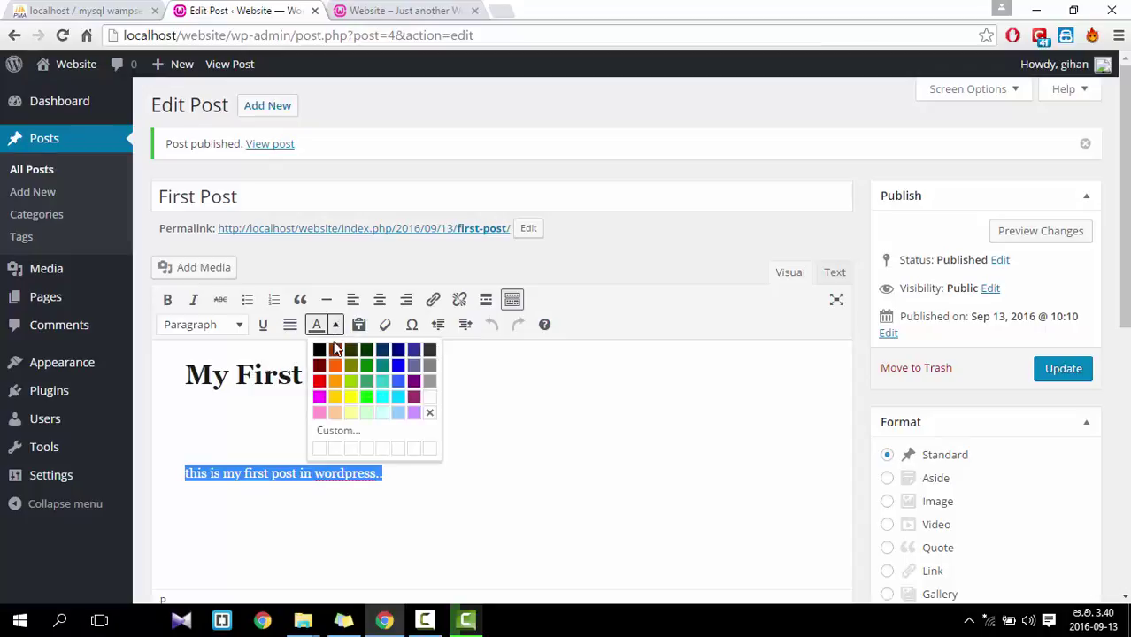
{"action": "left_click", "coordinate": [334, 370]}
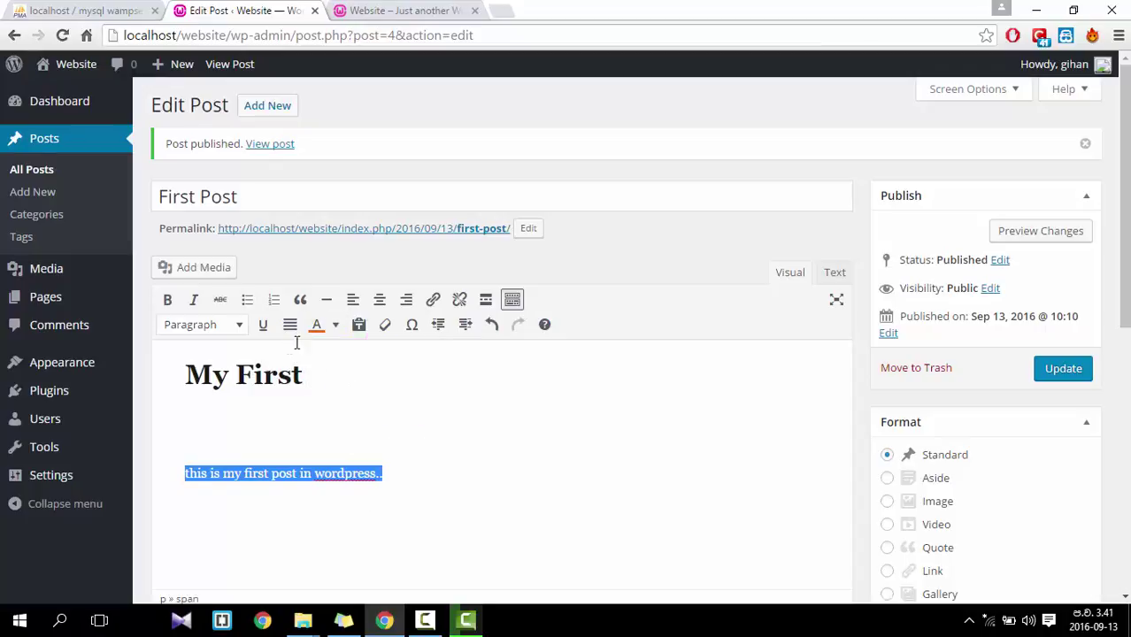
{"action": "key", "text": "ctrl+b"}
{"action": "key", "text": "ctrl+u"}
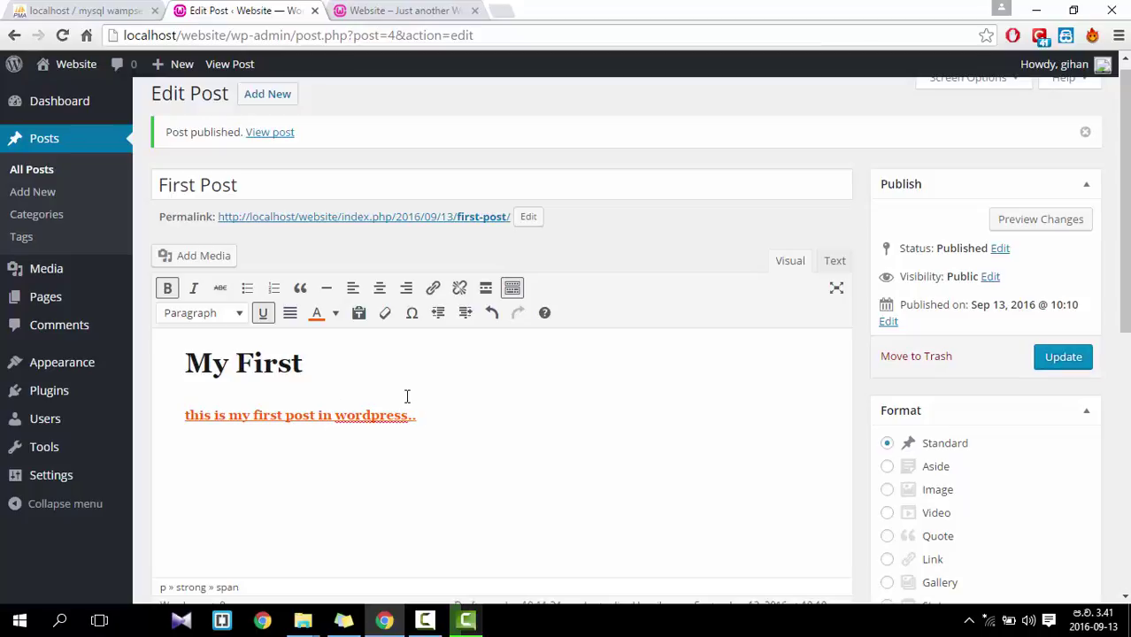
Update the published post, view its preview in a separate tab, and close that preview
{"action": "left_click", "coordinate": [1040, 362]}
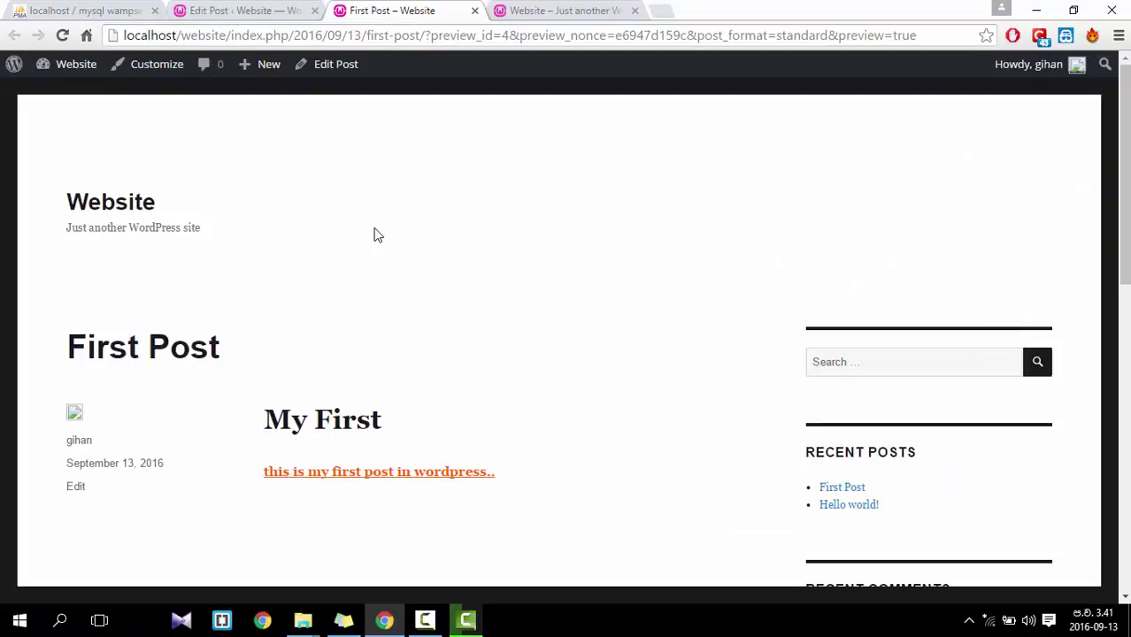
{"action": "left_click", "coordinate": [285, 7]}
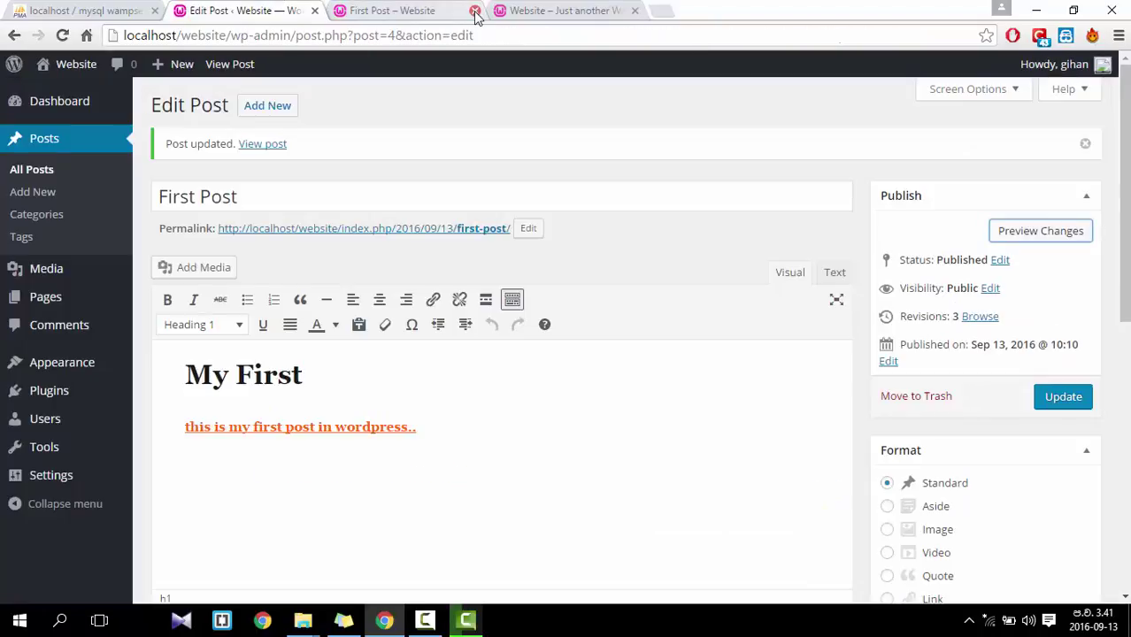
{"action": "left_click", "coordinate": [440, 10]}
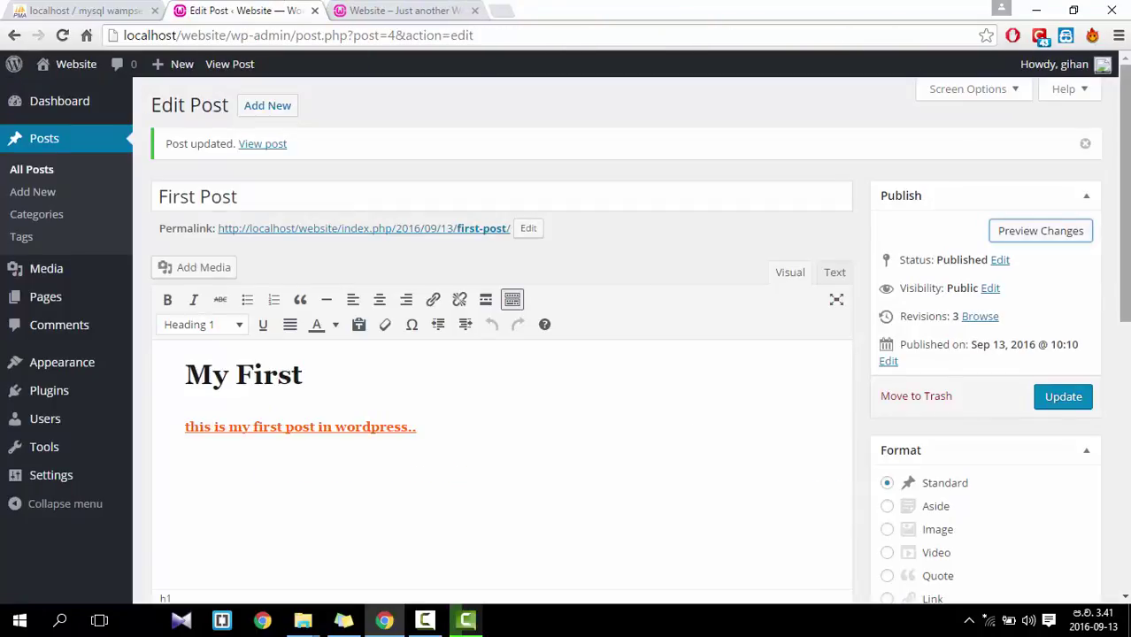
Open the list of all posts and move the "Hello world!" post to the trash
{"action": "scroll", "coordinate": [1129, 230], "scroll_direction": "down", "scroll_amount": 1}
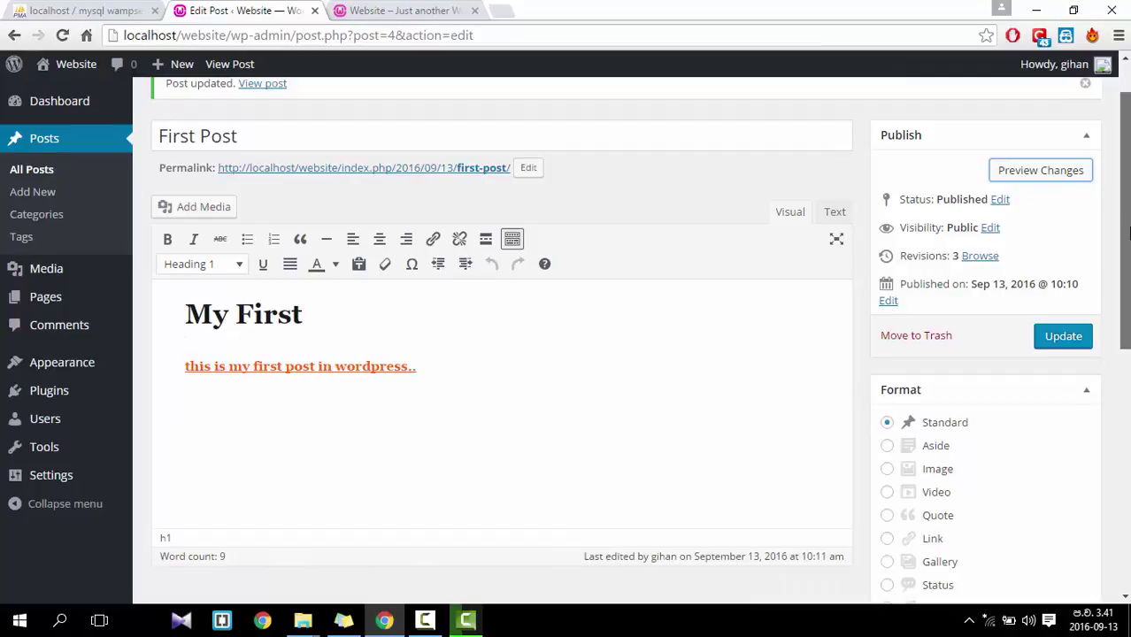
{"action": "scroll", "coordinate": [1129, 230], "scroll_direction": "up", "scroll_amount": 1}
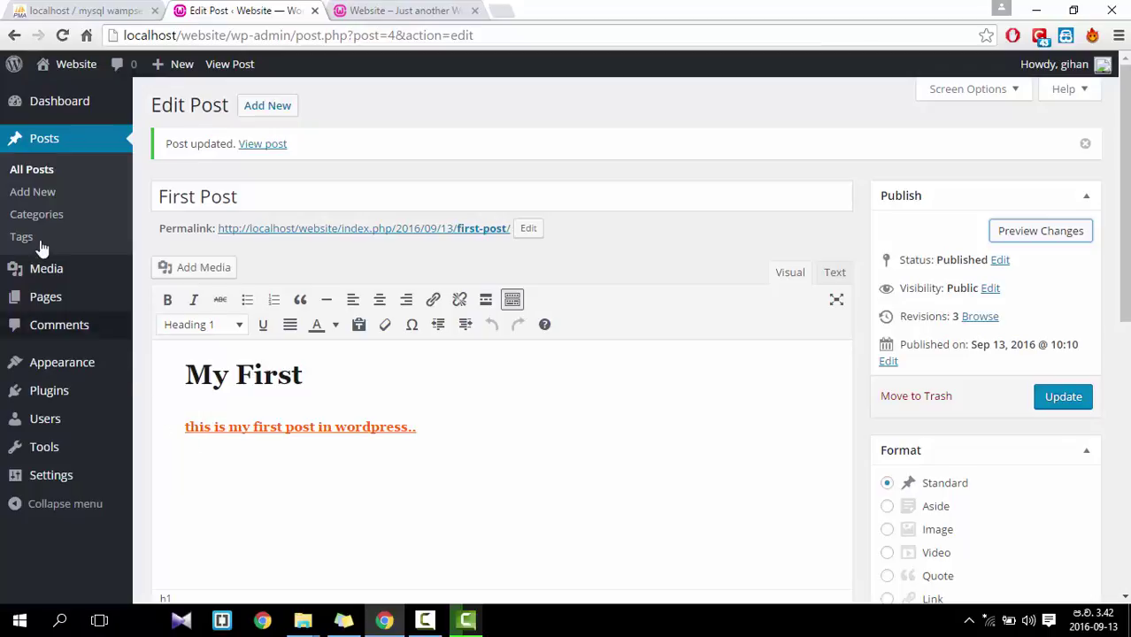
{"action": "left_click", "coordinate": [29, 177]}
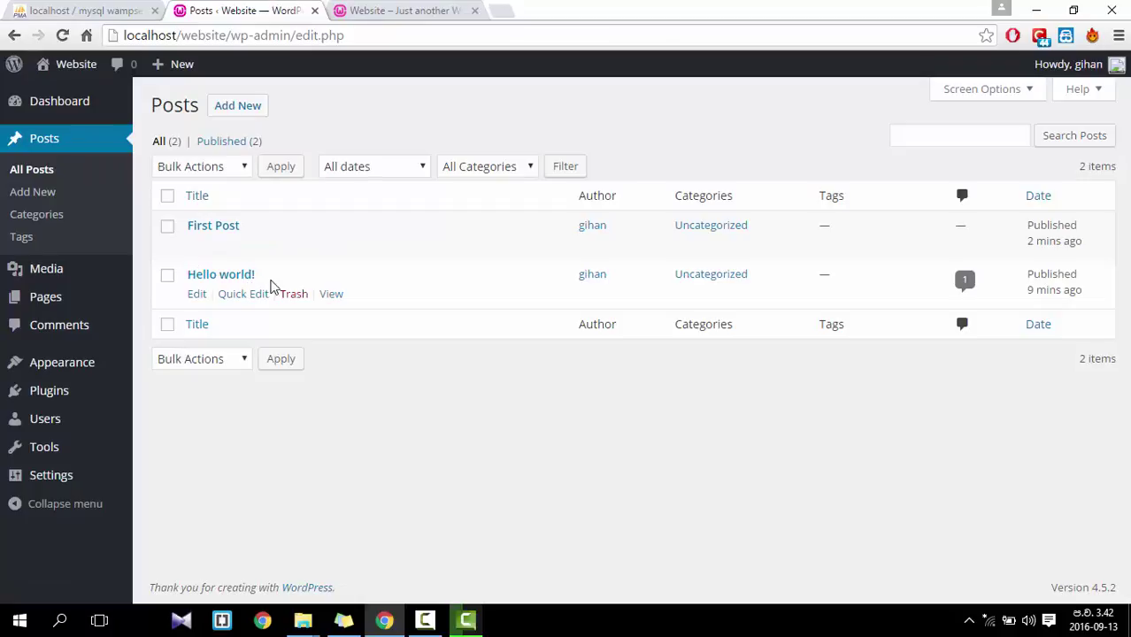
{"action": "mouse_move", "coordinate": [226, 285]}
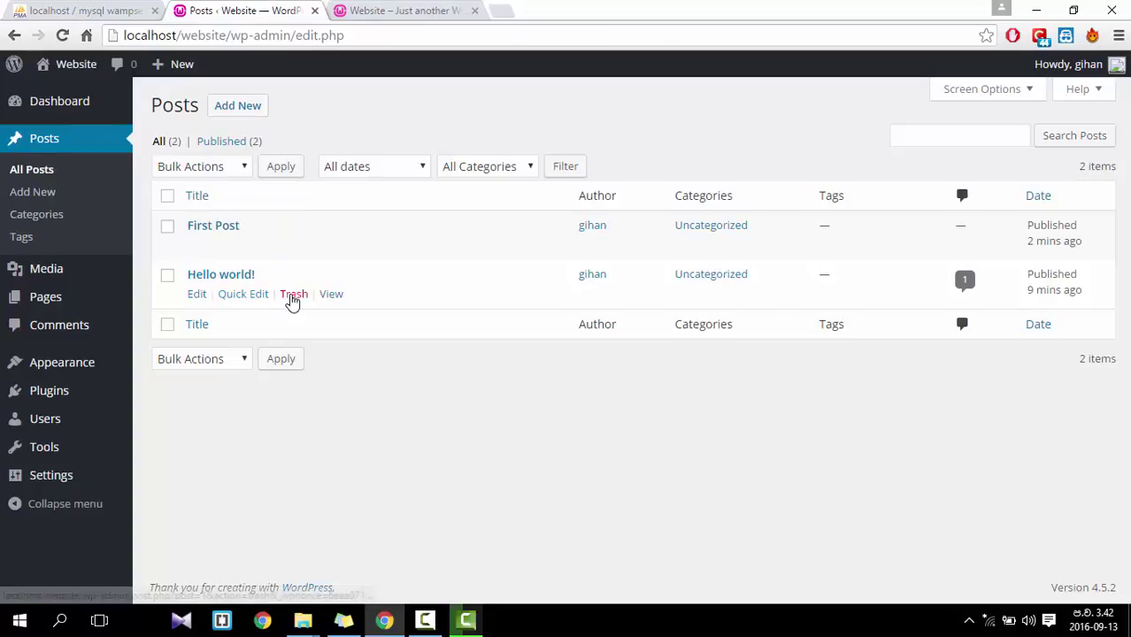
{"action": "left_click", "coordinate": [293, 298]}
{"action": "mouse_move", "coordinate": [293, 301]}
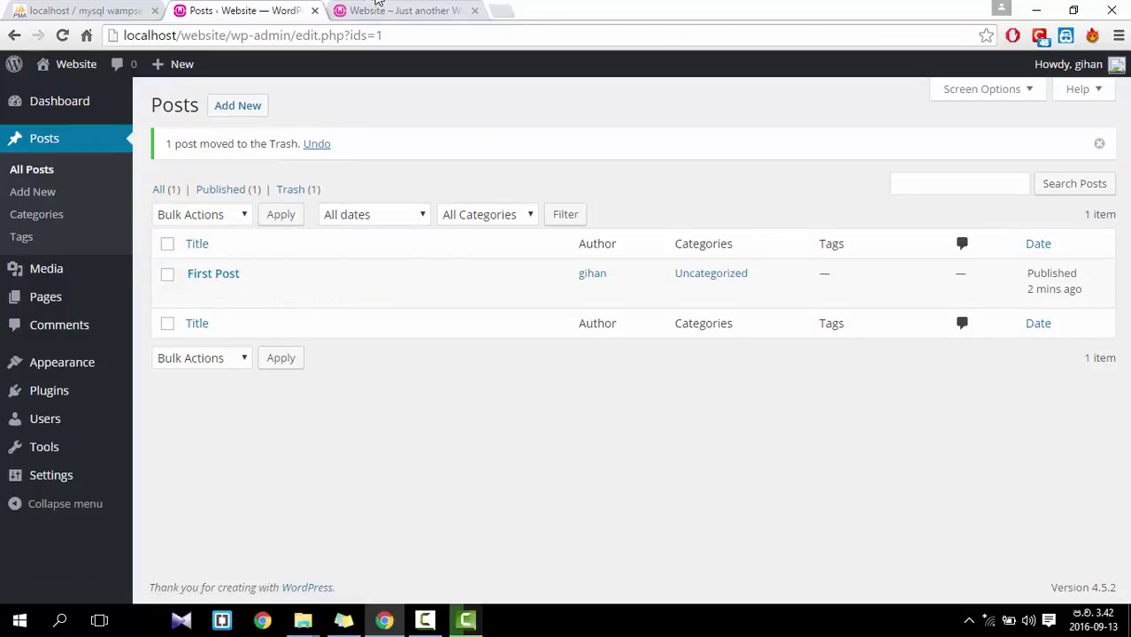
Reload the site's front page to check which posts it displays, and return to the posts administration page
{"action": "left_click", "coordinate": [372, 10]}
{"action": "key", "text": "F5"}
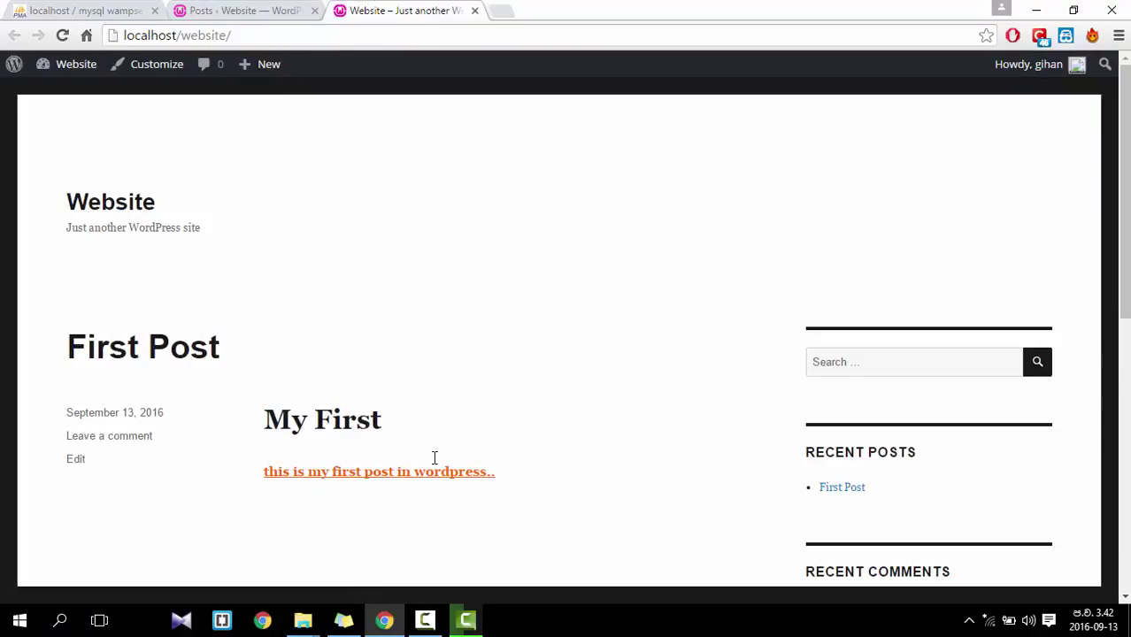
{"action": "left_click", "coordinate": [285, 5]}
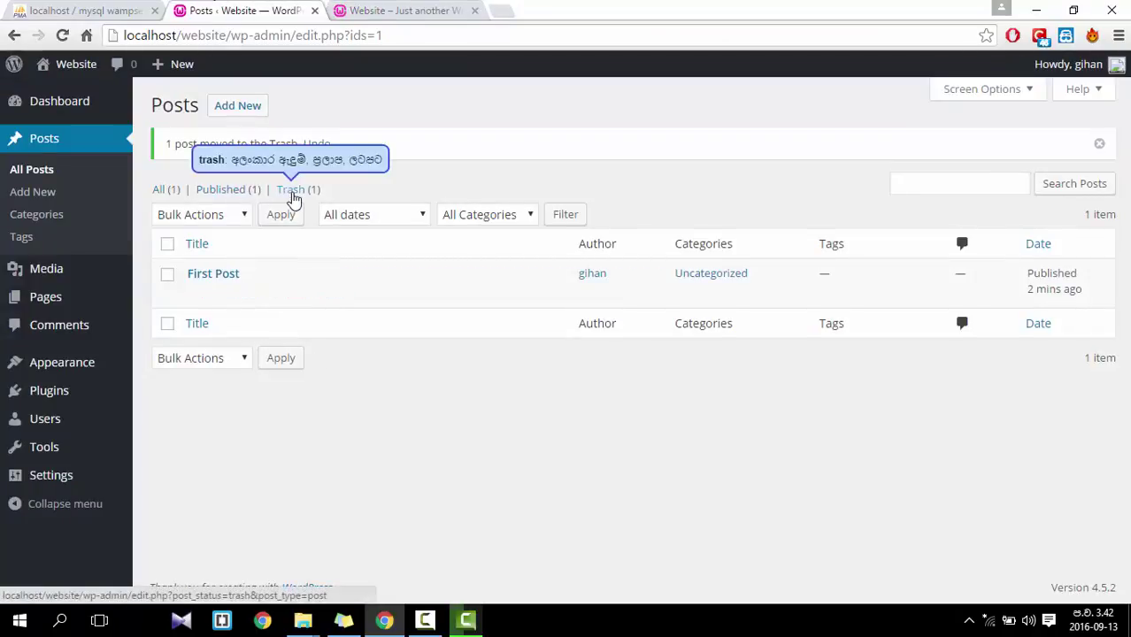
Permanently delete the "Hello world!" post from the trash and go back to the list of all posts
{"action": "left_click", "coordinate": [295, 197]}
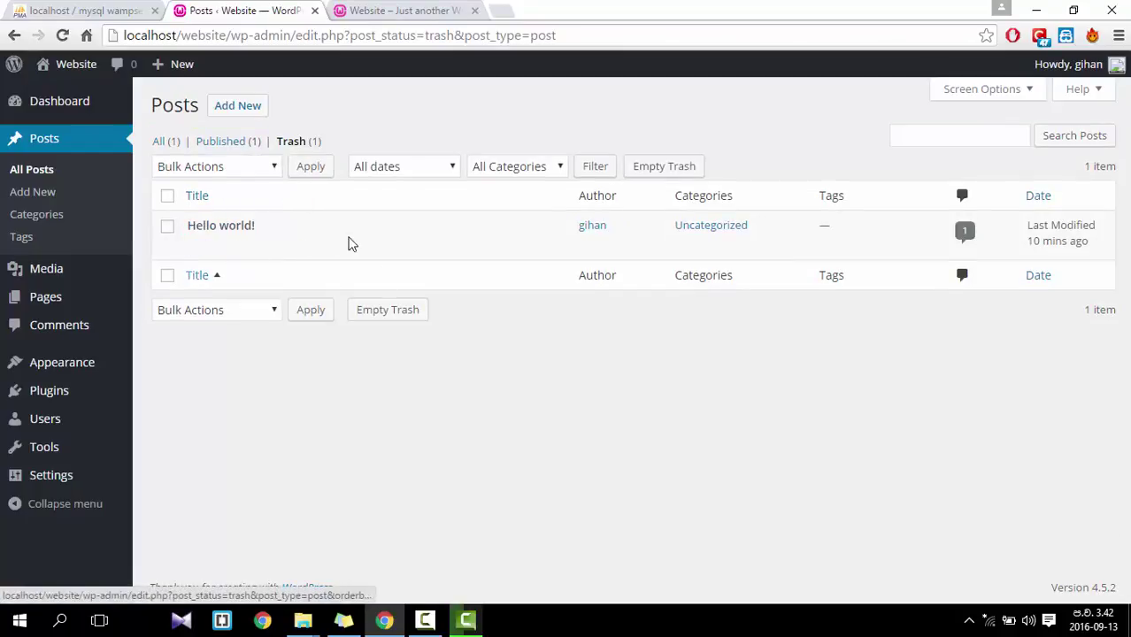
{"action": "mouse_move", "coordinate": [252, 251]}
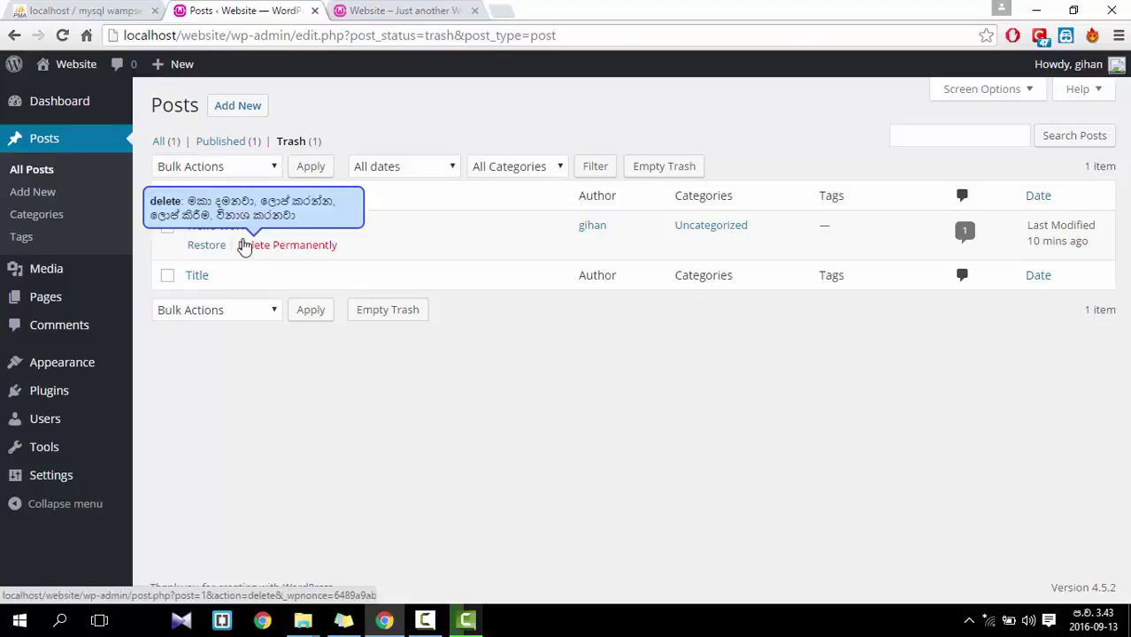
{"action": "left_click", "coordinate": [265, 252]}
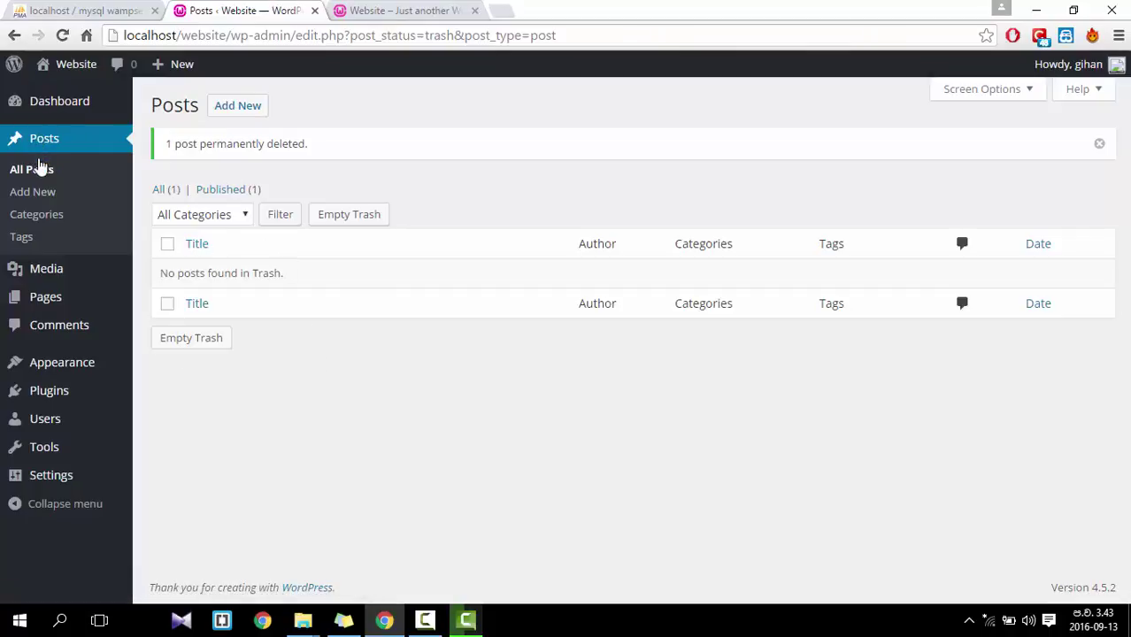
{"action": "left_click", "coordinate": [34, 172]}
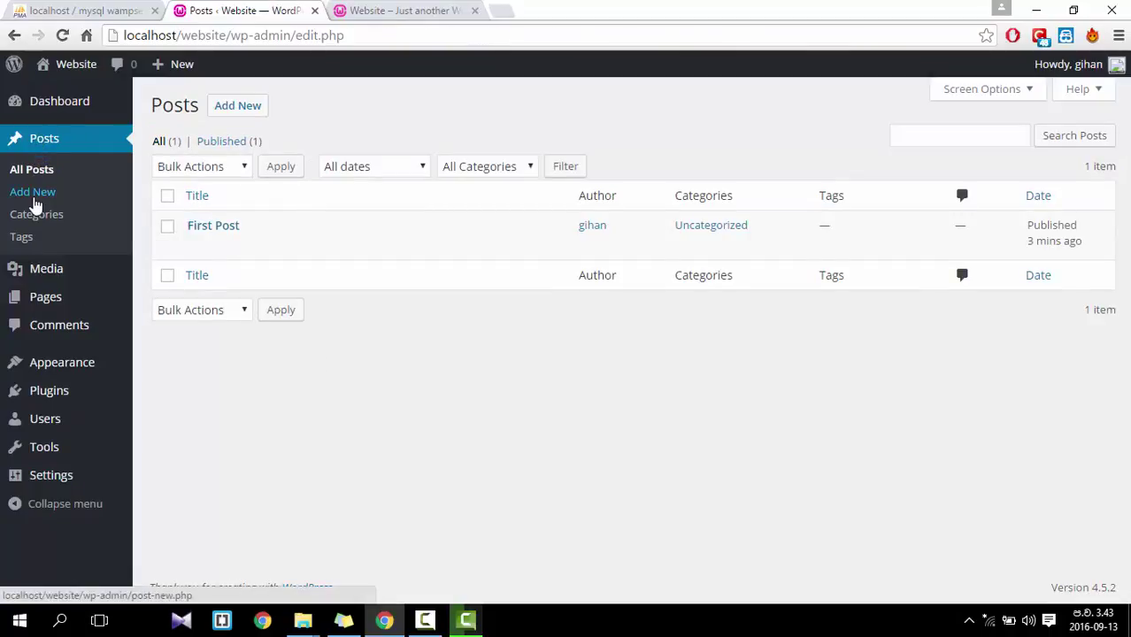